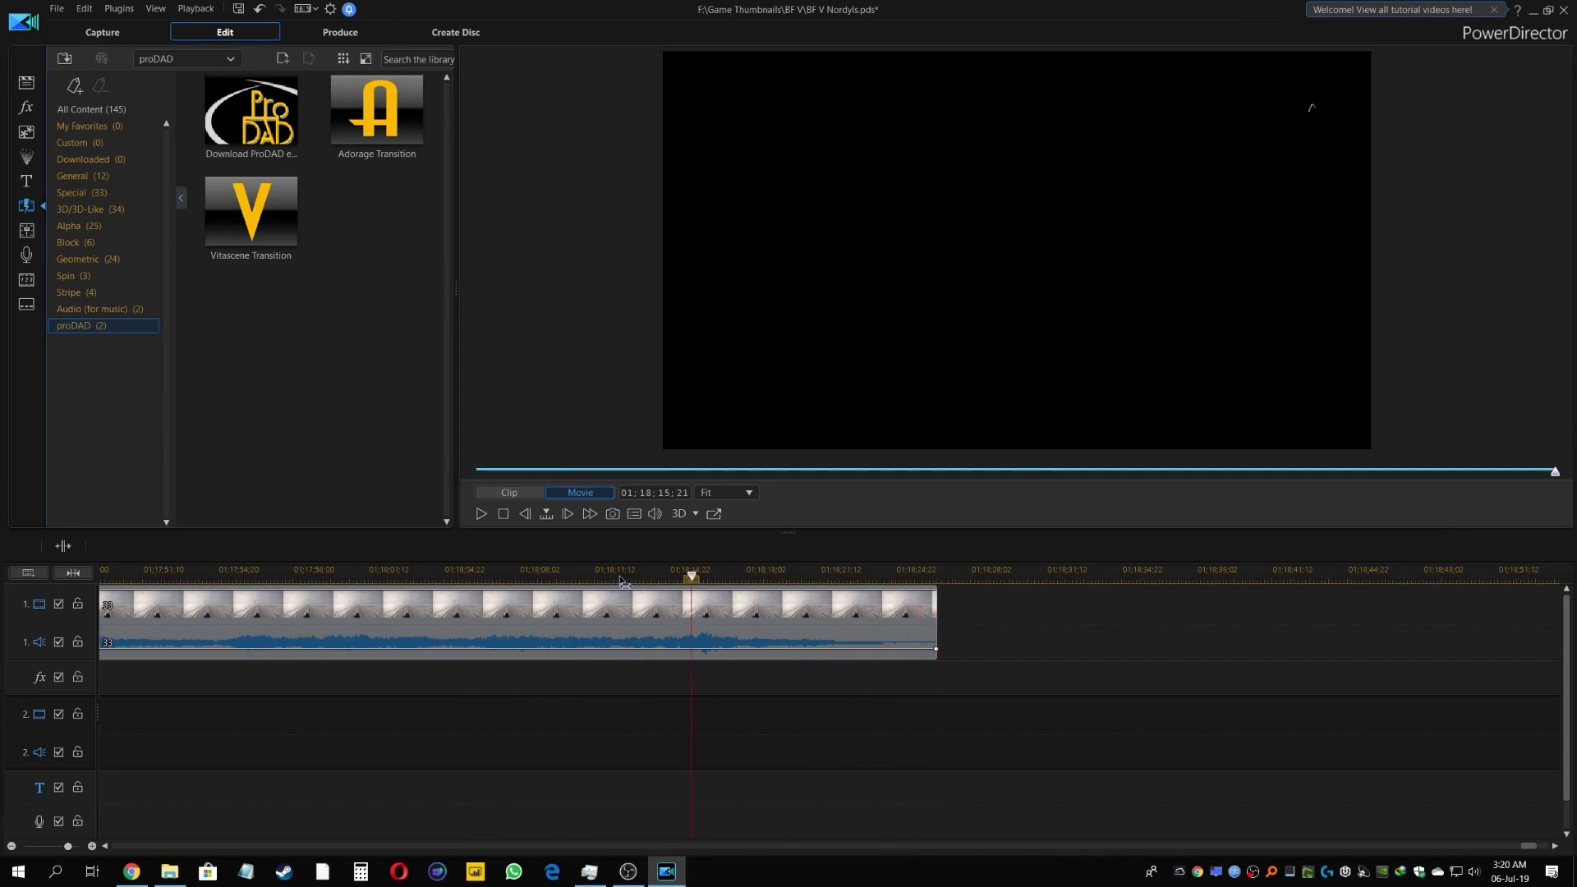
- Rewind the preview to the project start, zoom the timeline out, and bring up the Final Intros folder
click(502, 513)
scroll(367, 718, down, 2)
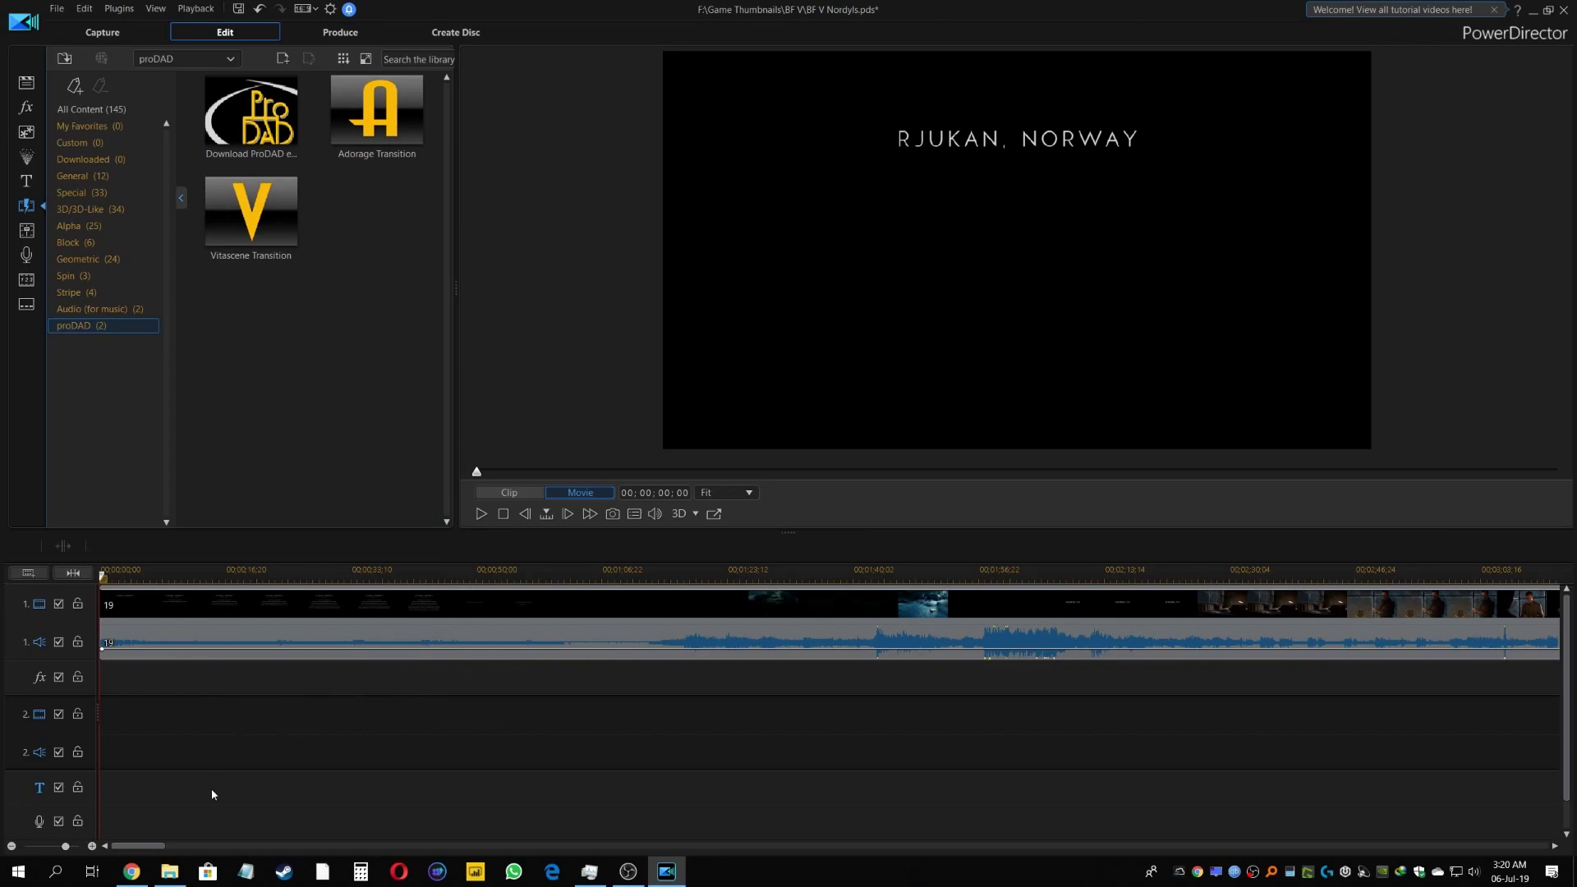
click(170, 872)
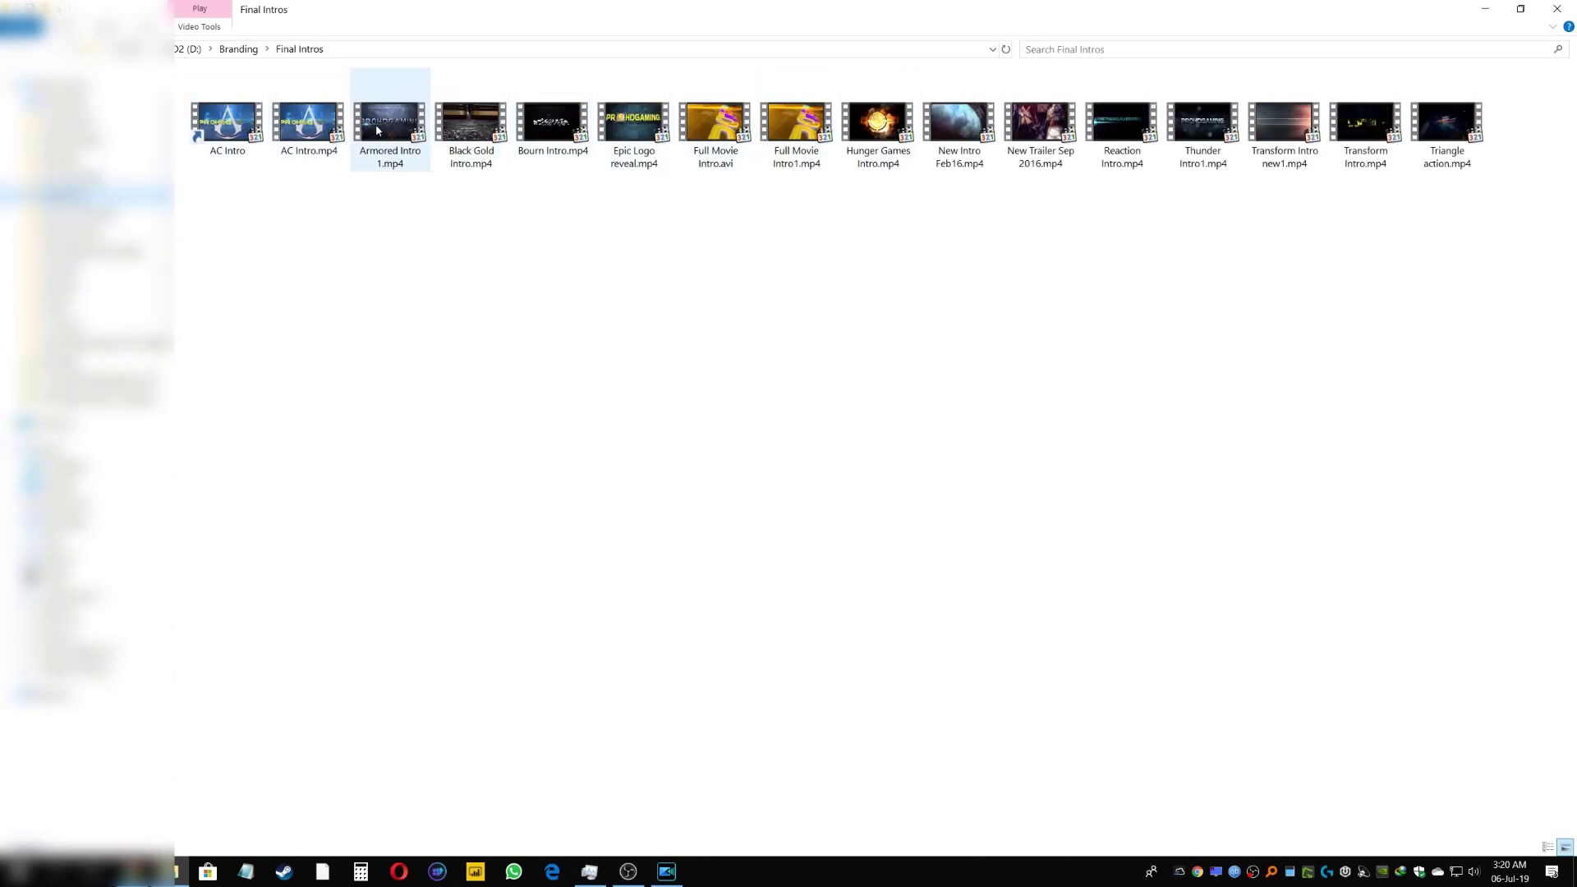
- Import Black Gold Intro.mp4 and insert it at the start of track 1, moving all clips later
drag(464, 129, 236, 362)
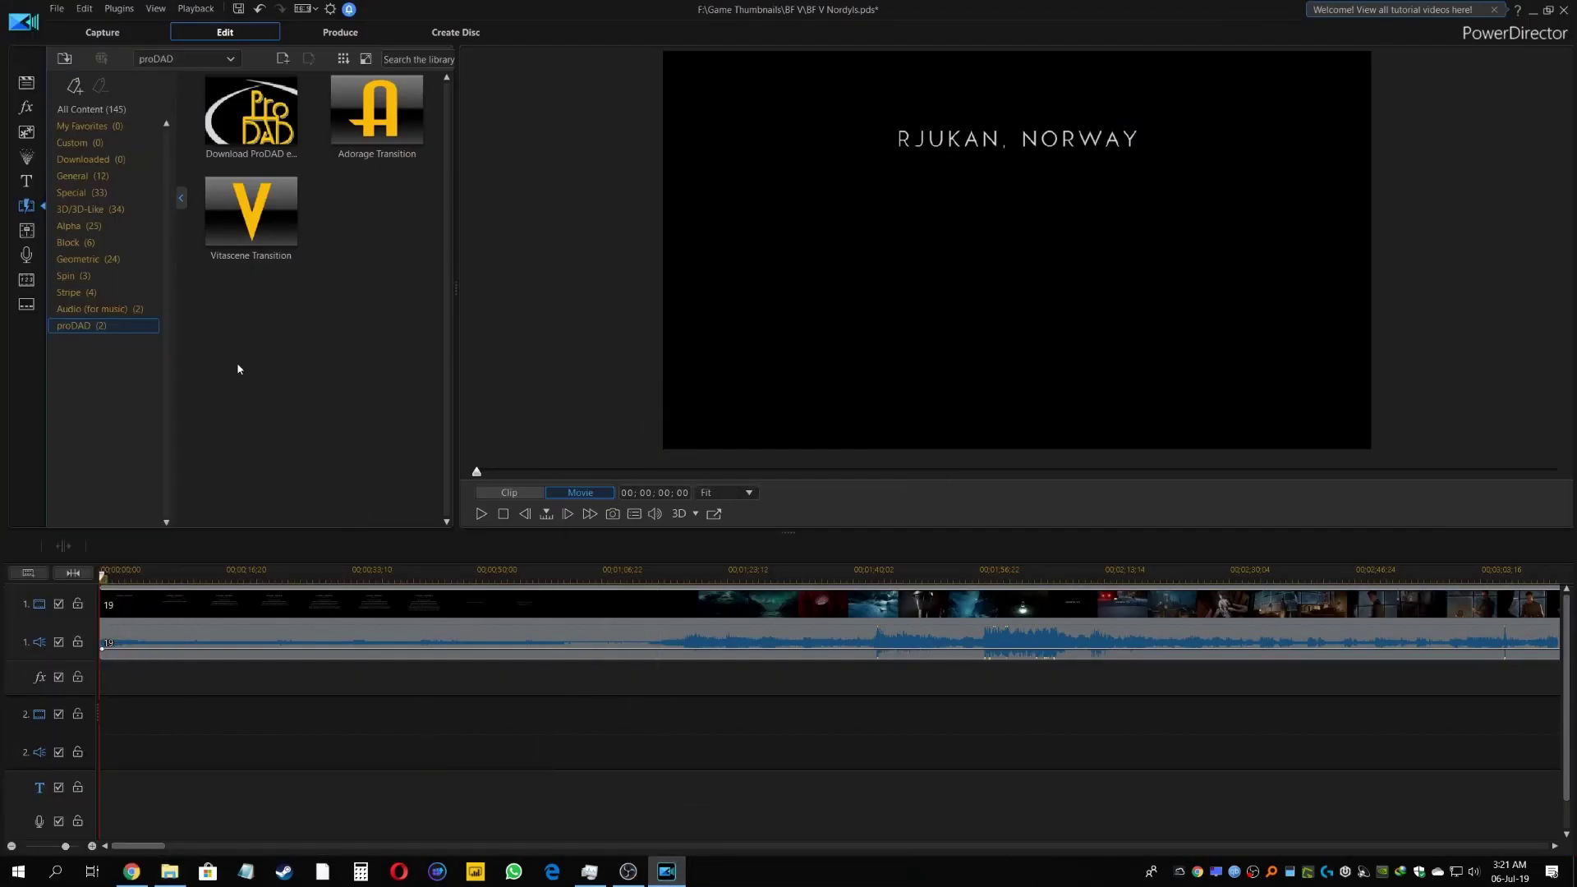
click(30, 84)
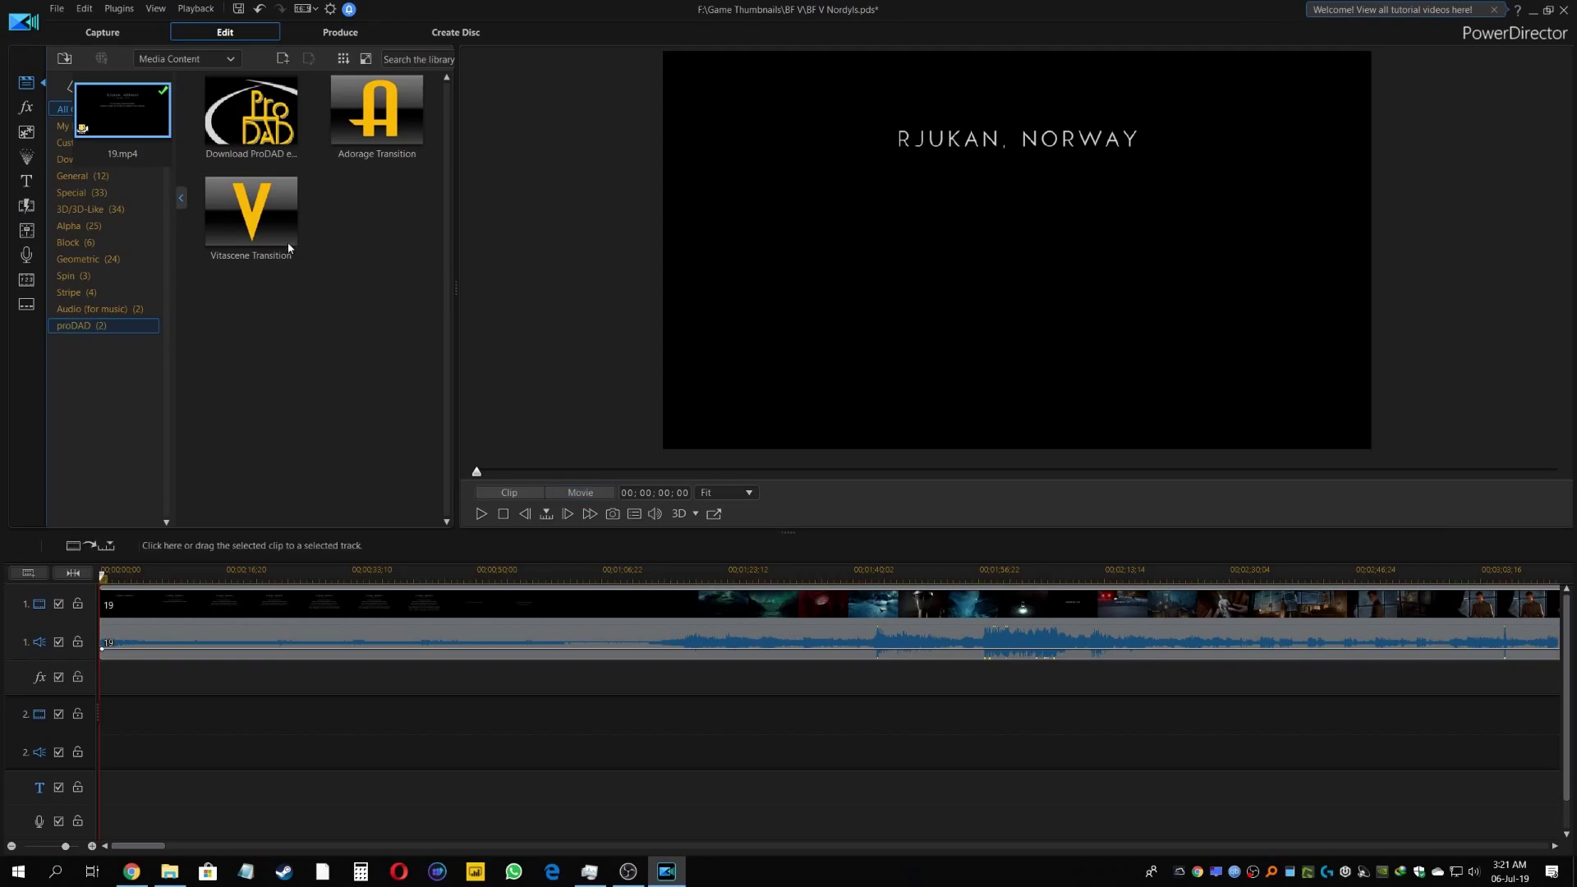
scroll(327, 328, down, 1)
drag(376, 452, 144, 632)
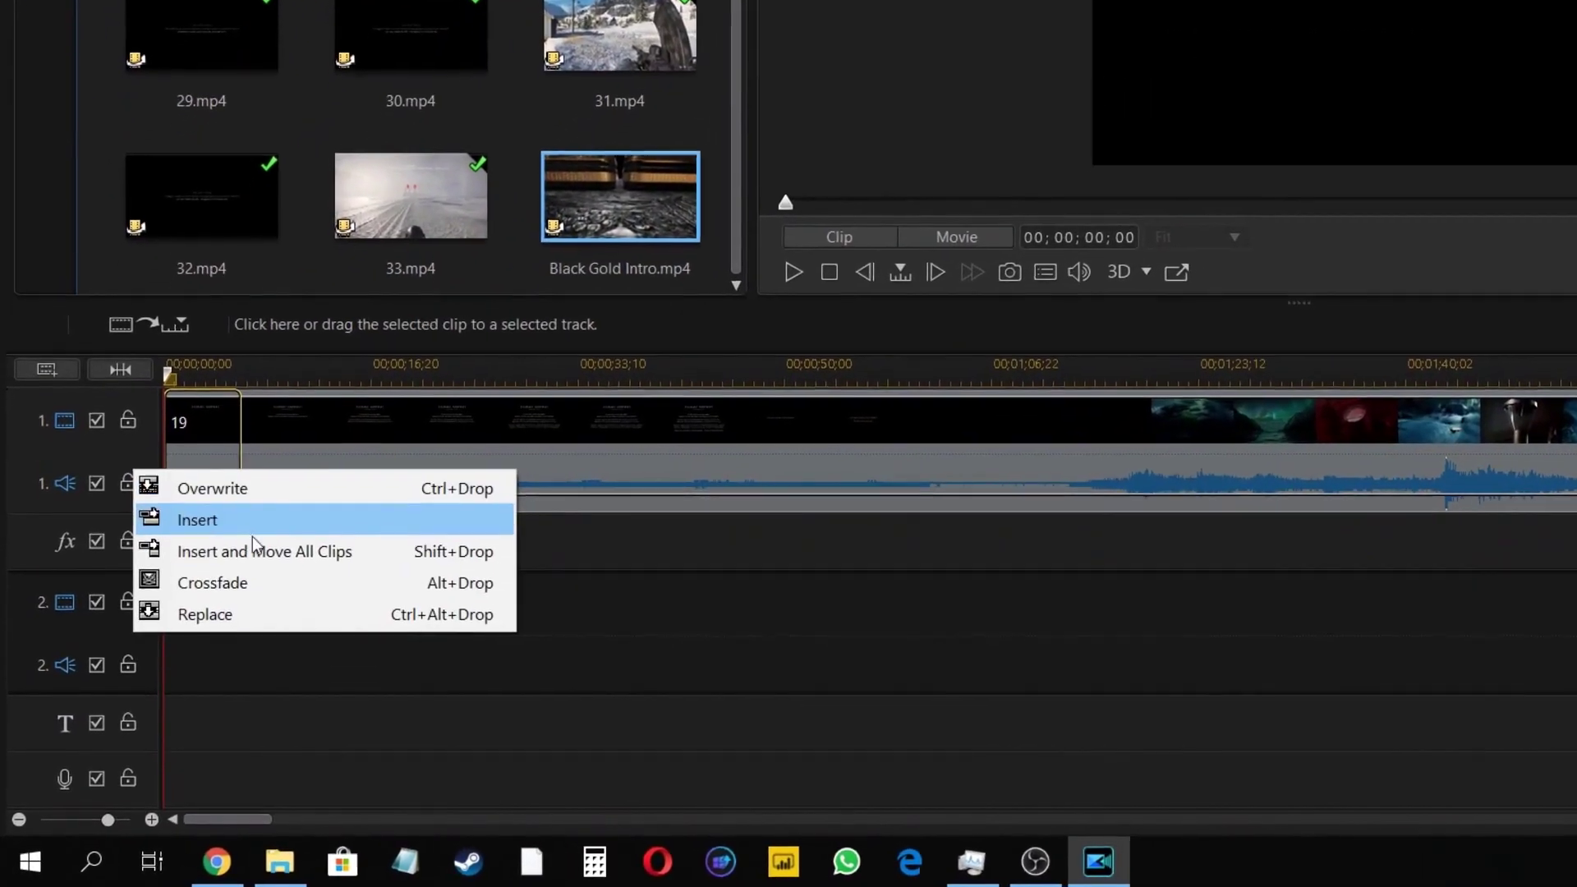
click(279, 542)
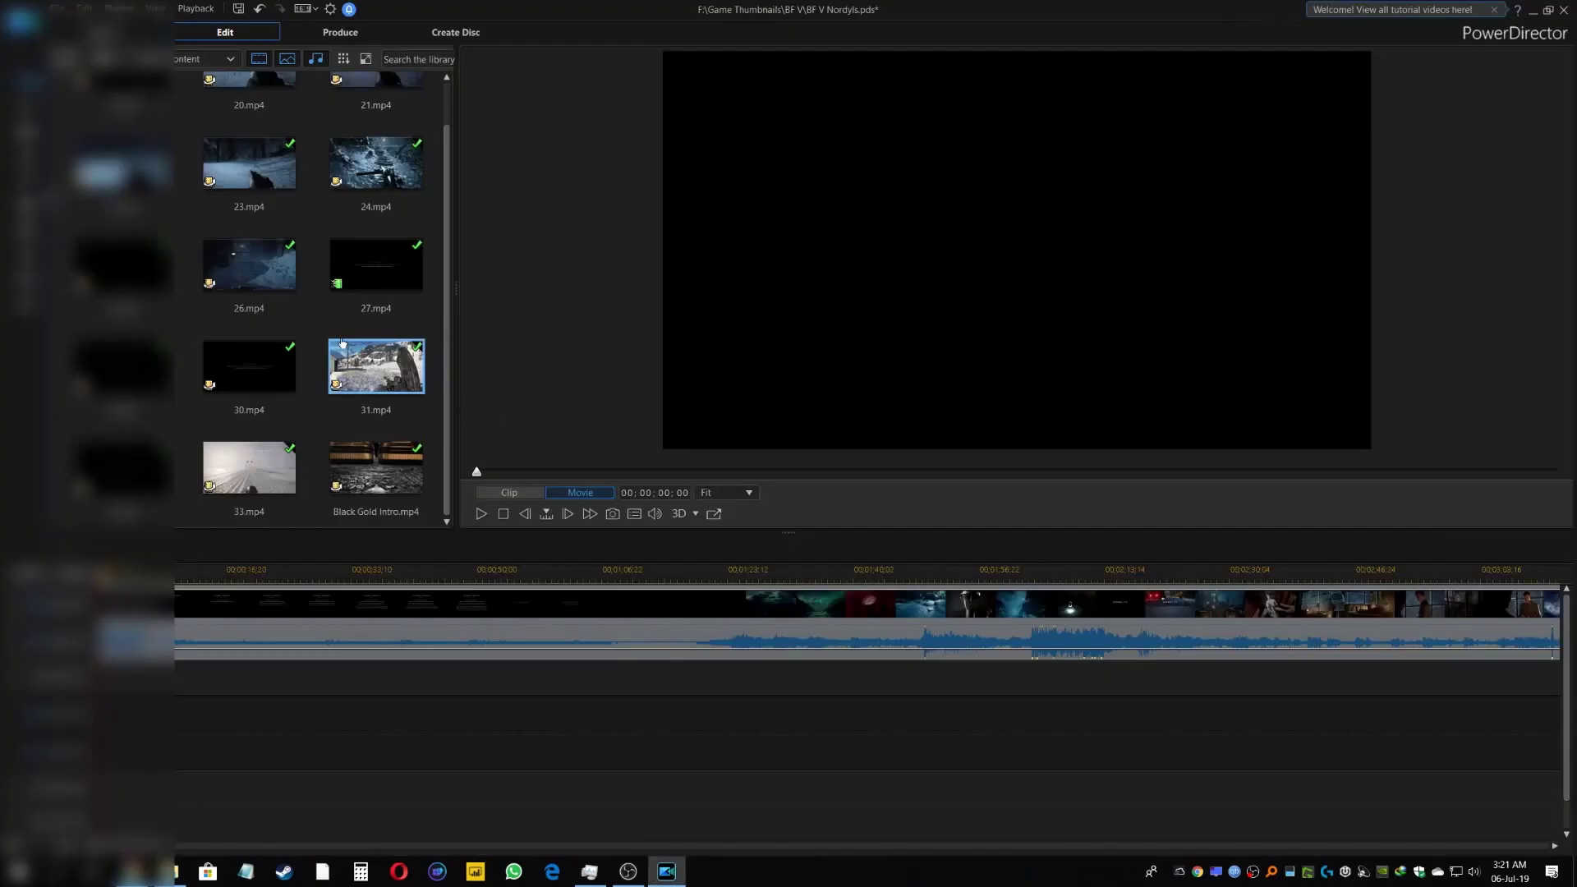
scroll(291, 271, up, 1)
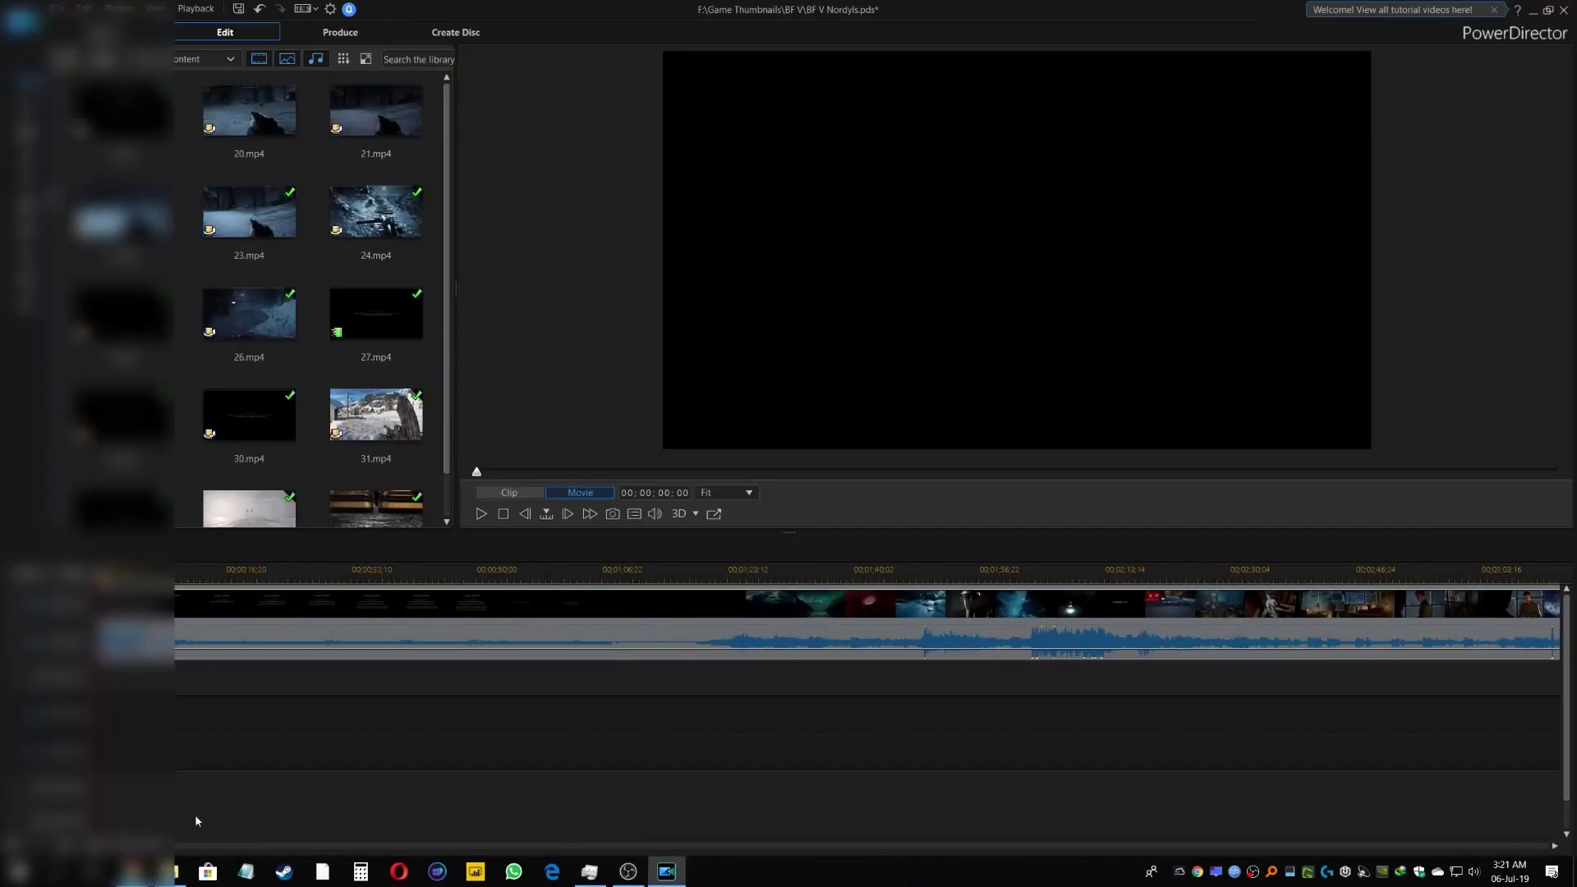
click(169, 871)
- Place Logo4k (2).png from Branding on video track 2 and shrink it into the bottom-left corner
key(alt+Up)
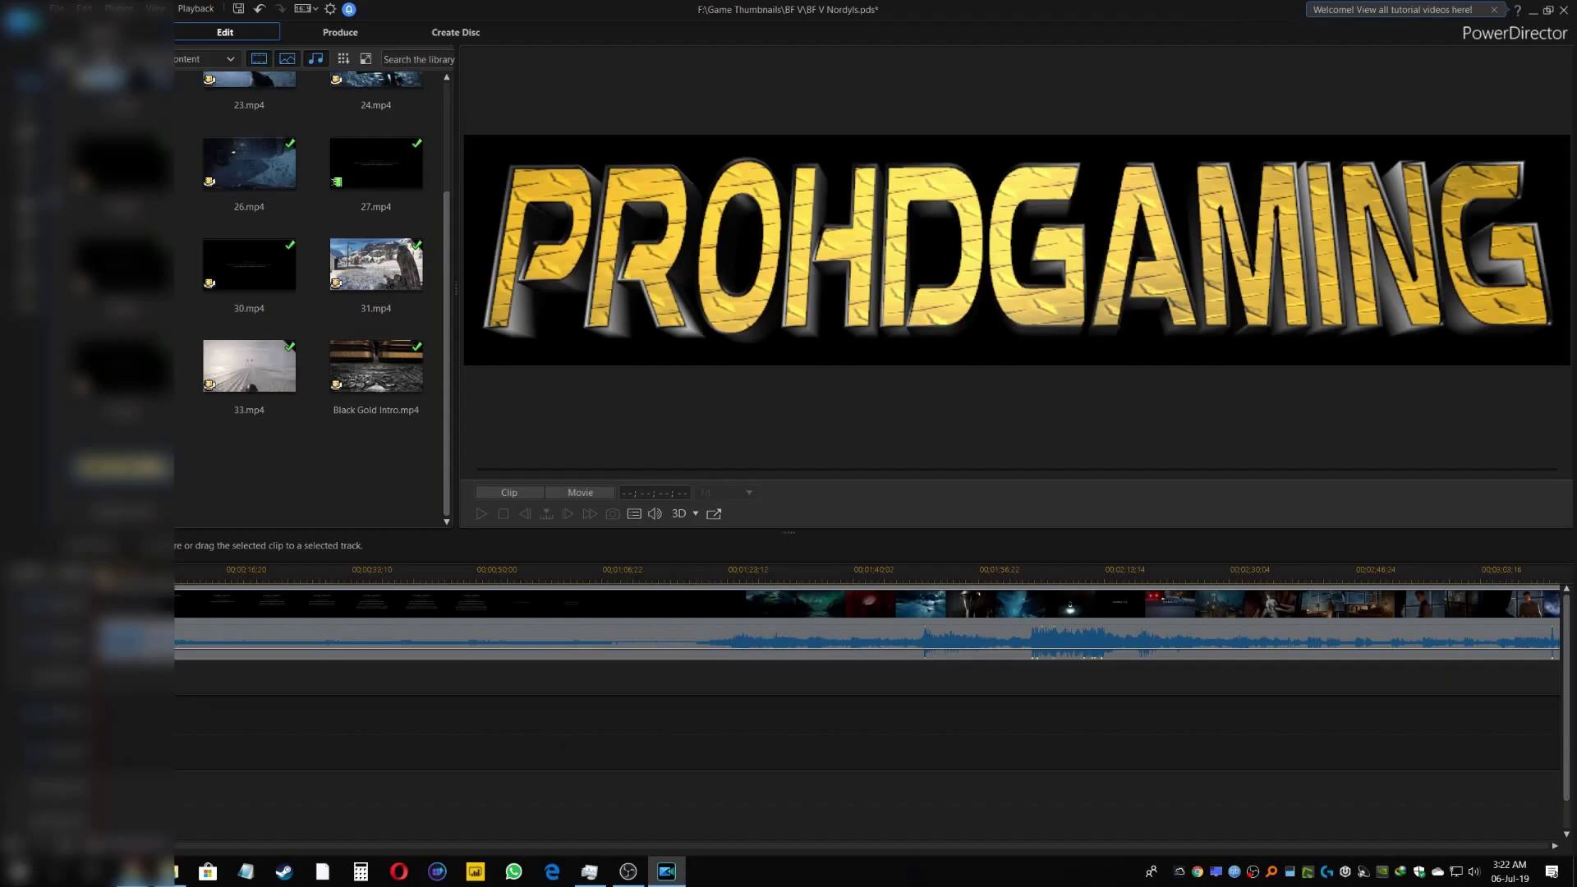
drag(126, 472, 151, 727)
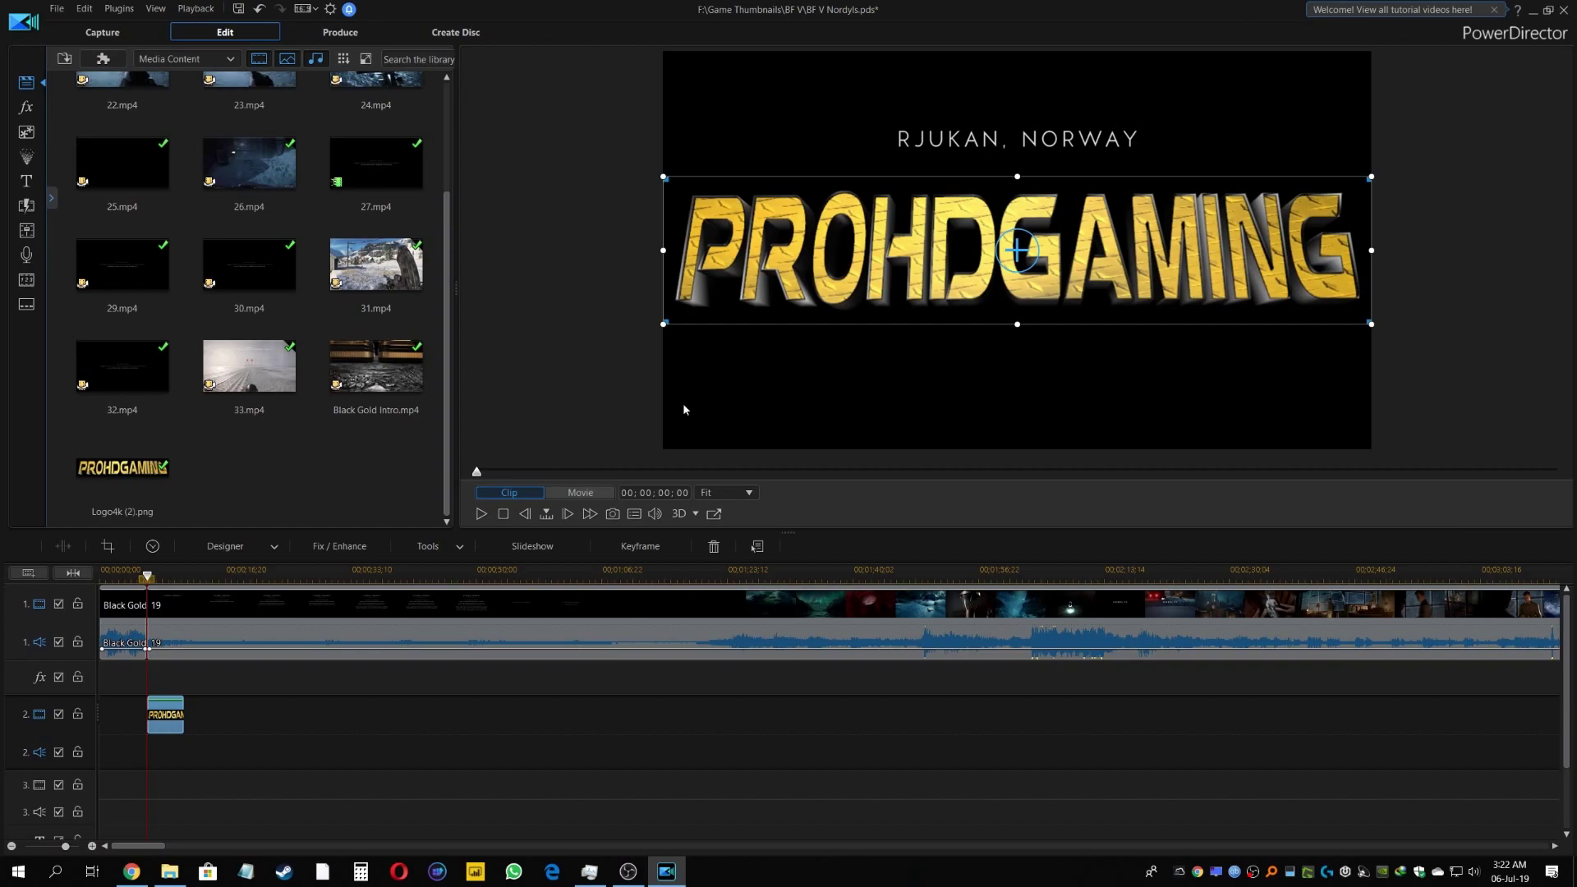
drag(1371, 176, 706, 438)
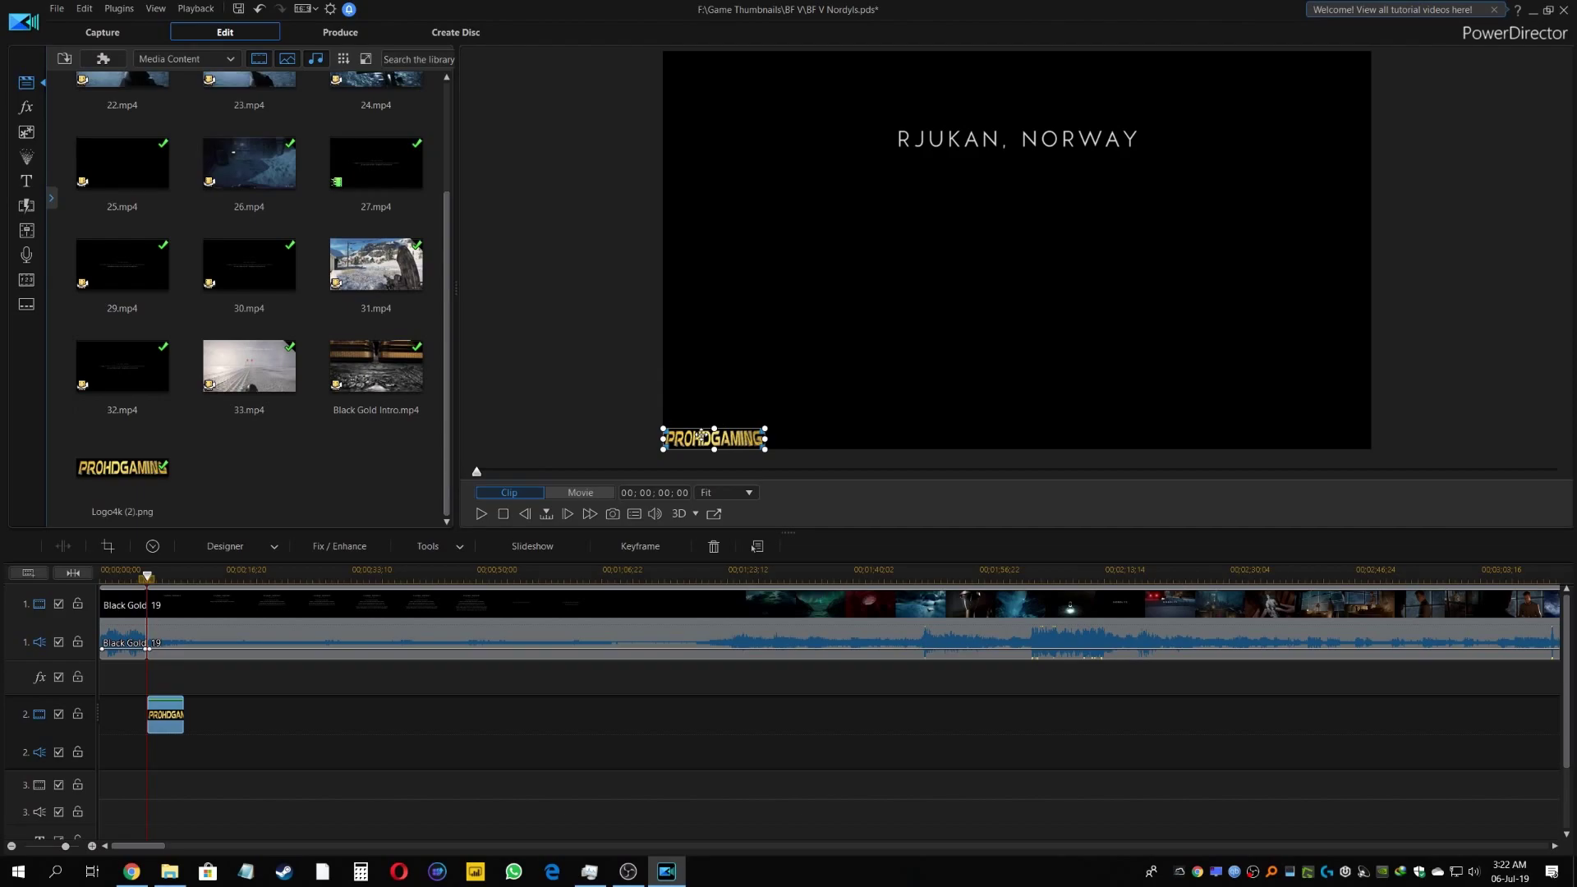
- Nudge the logo slightly up and to the right in the preview
drag(701, 436, 701, 434)
key(Right)
key(Right)
key(Right)
key(Right)
key(Right)
key(Right)
key(Right)
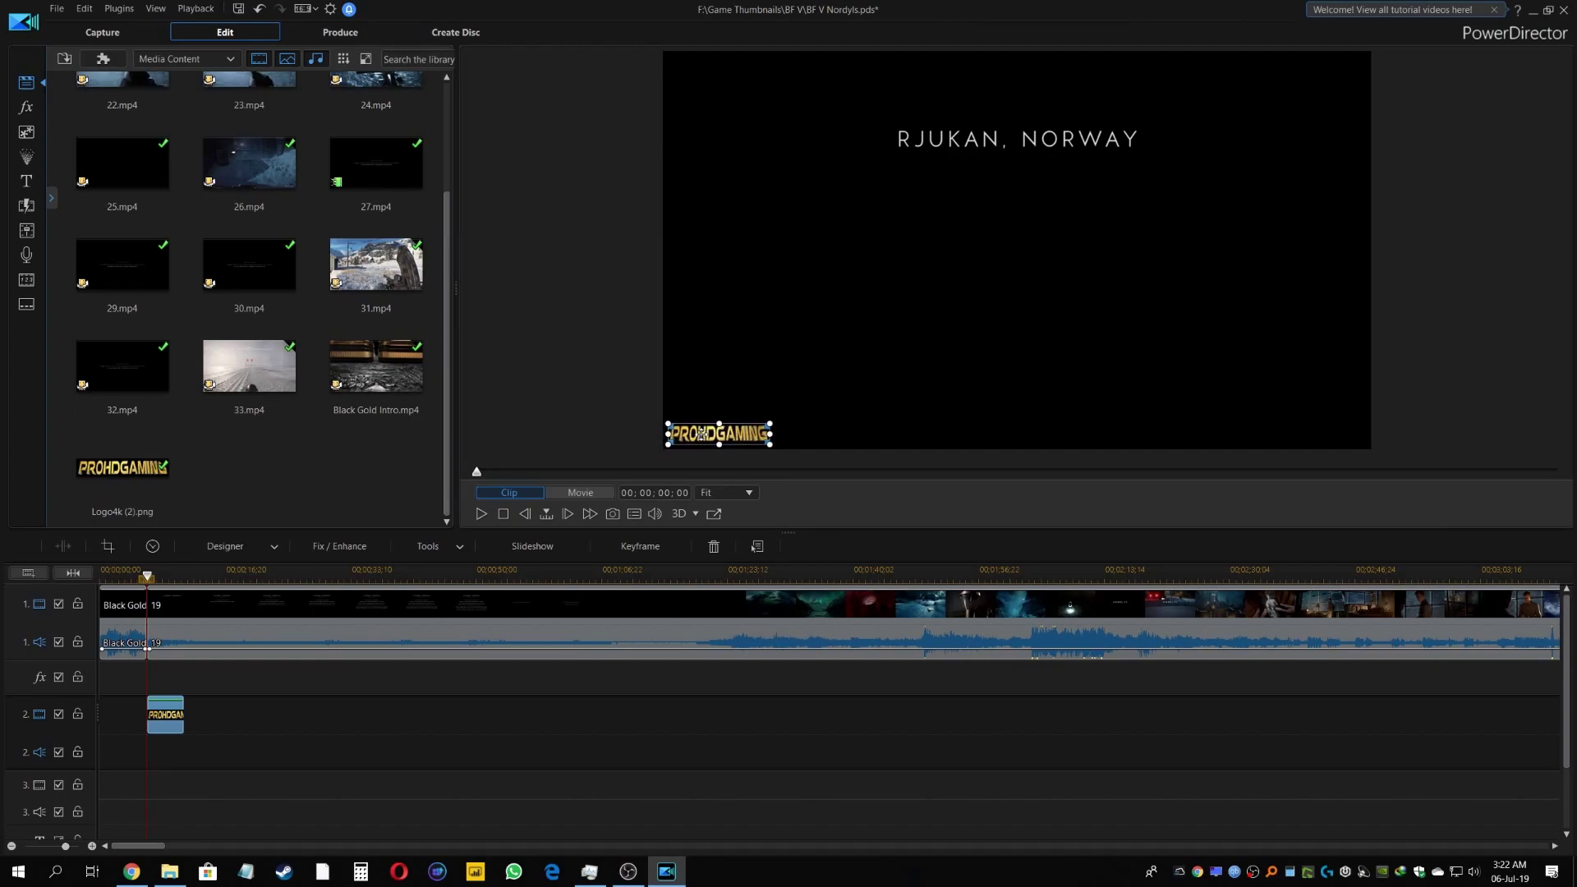
click(334, 715)
- Stretch the logo clip on track 2 so it ends at 01;18;32;27
click(179, 716)
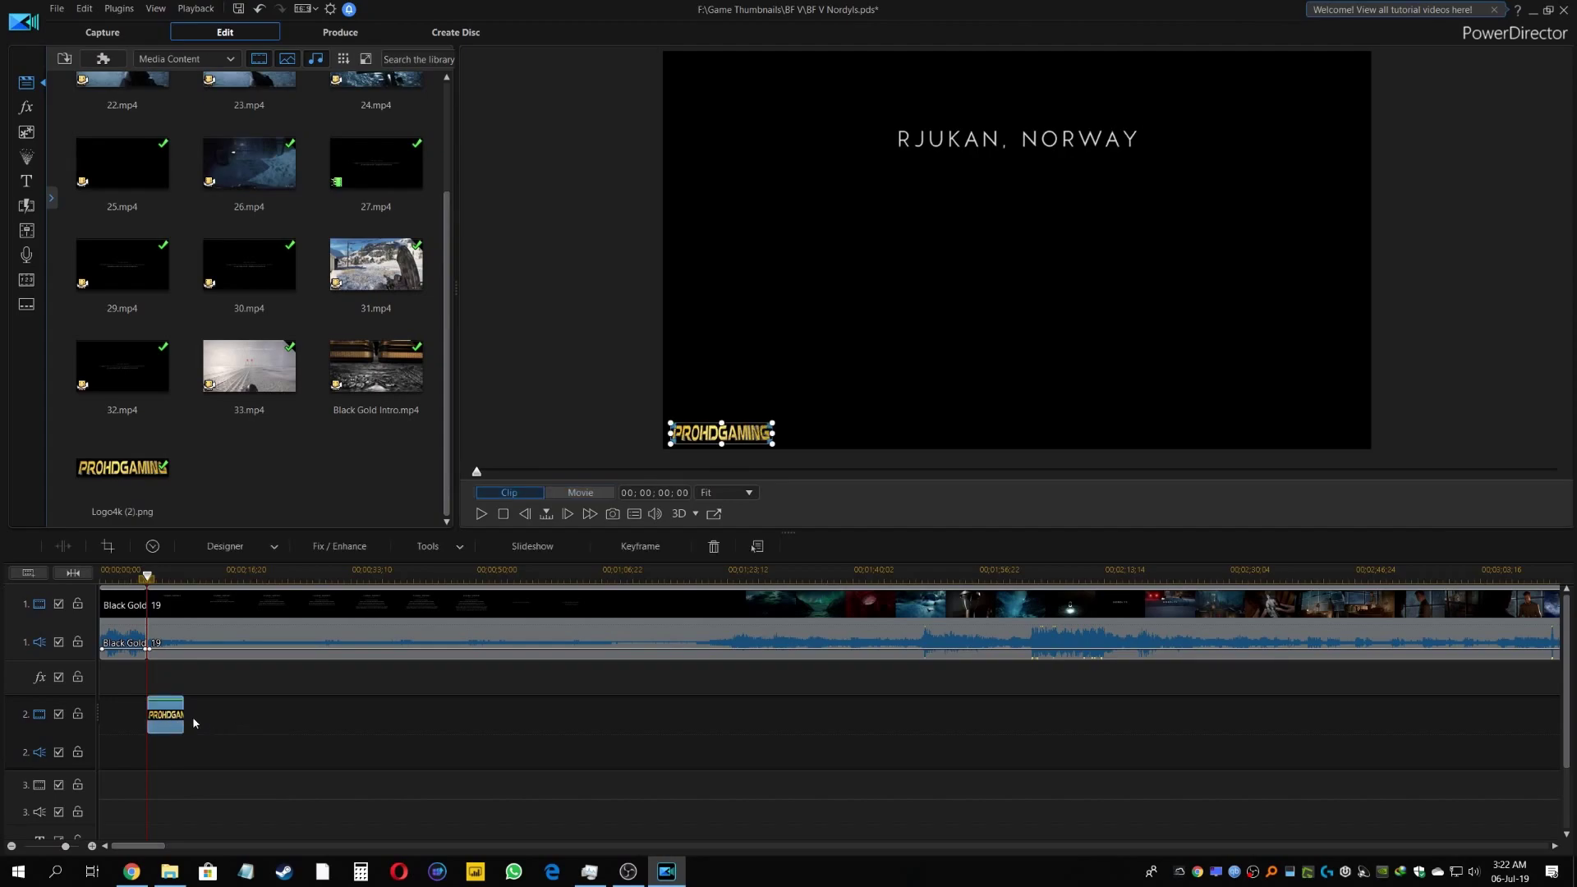
drag(182, 710, 1172, 707)
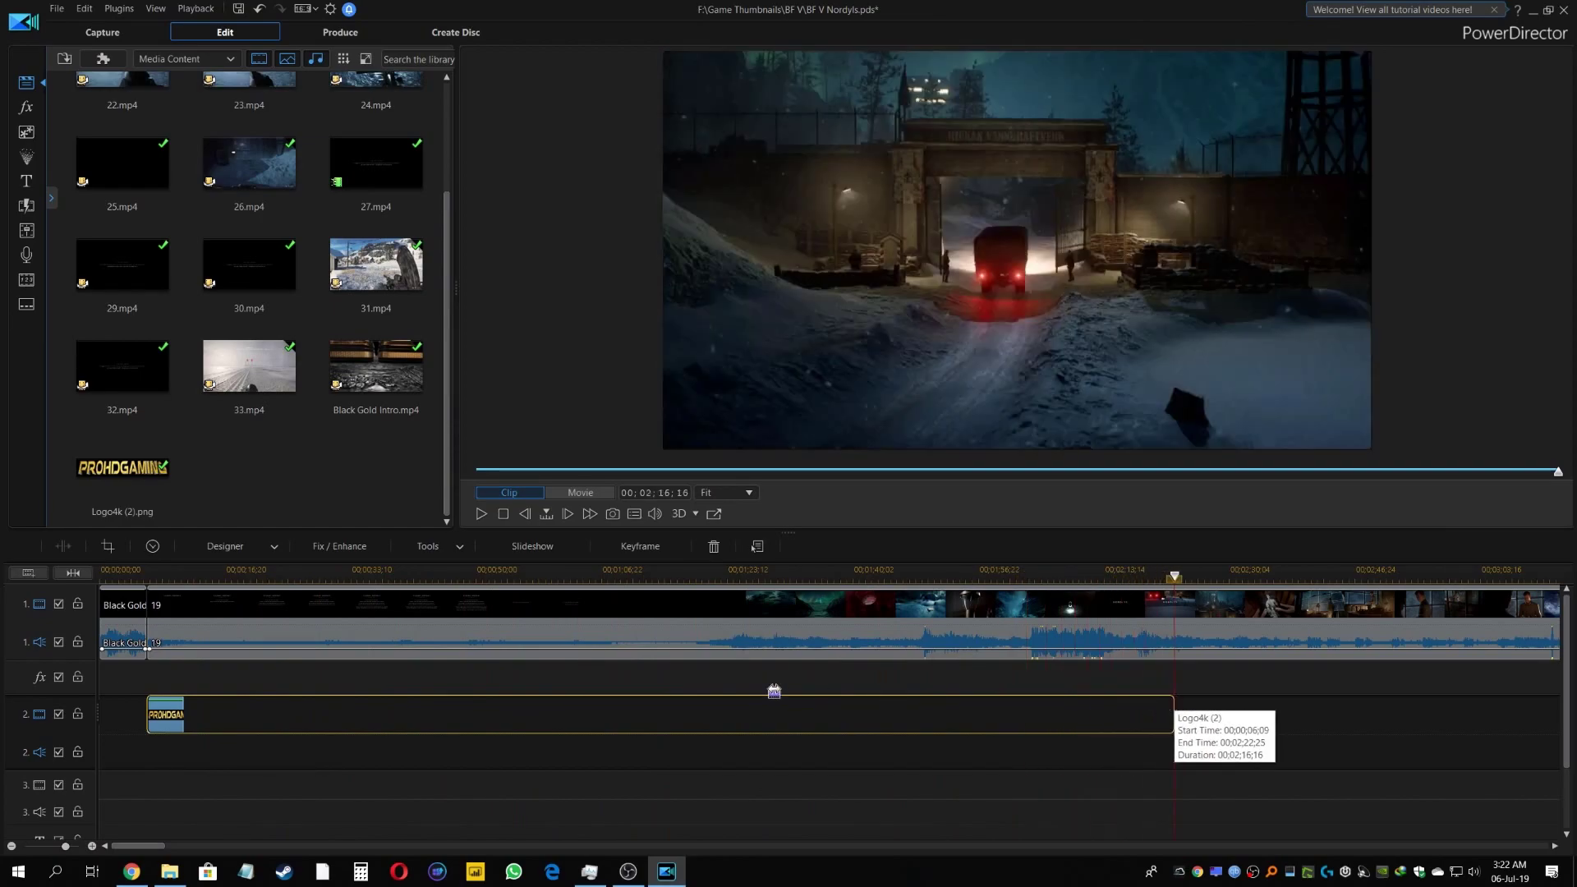
scroll(574, 690, down, 3)
scroll(568, 688, down, 3)
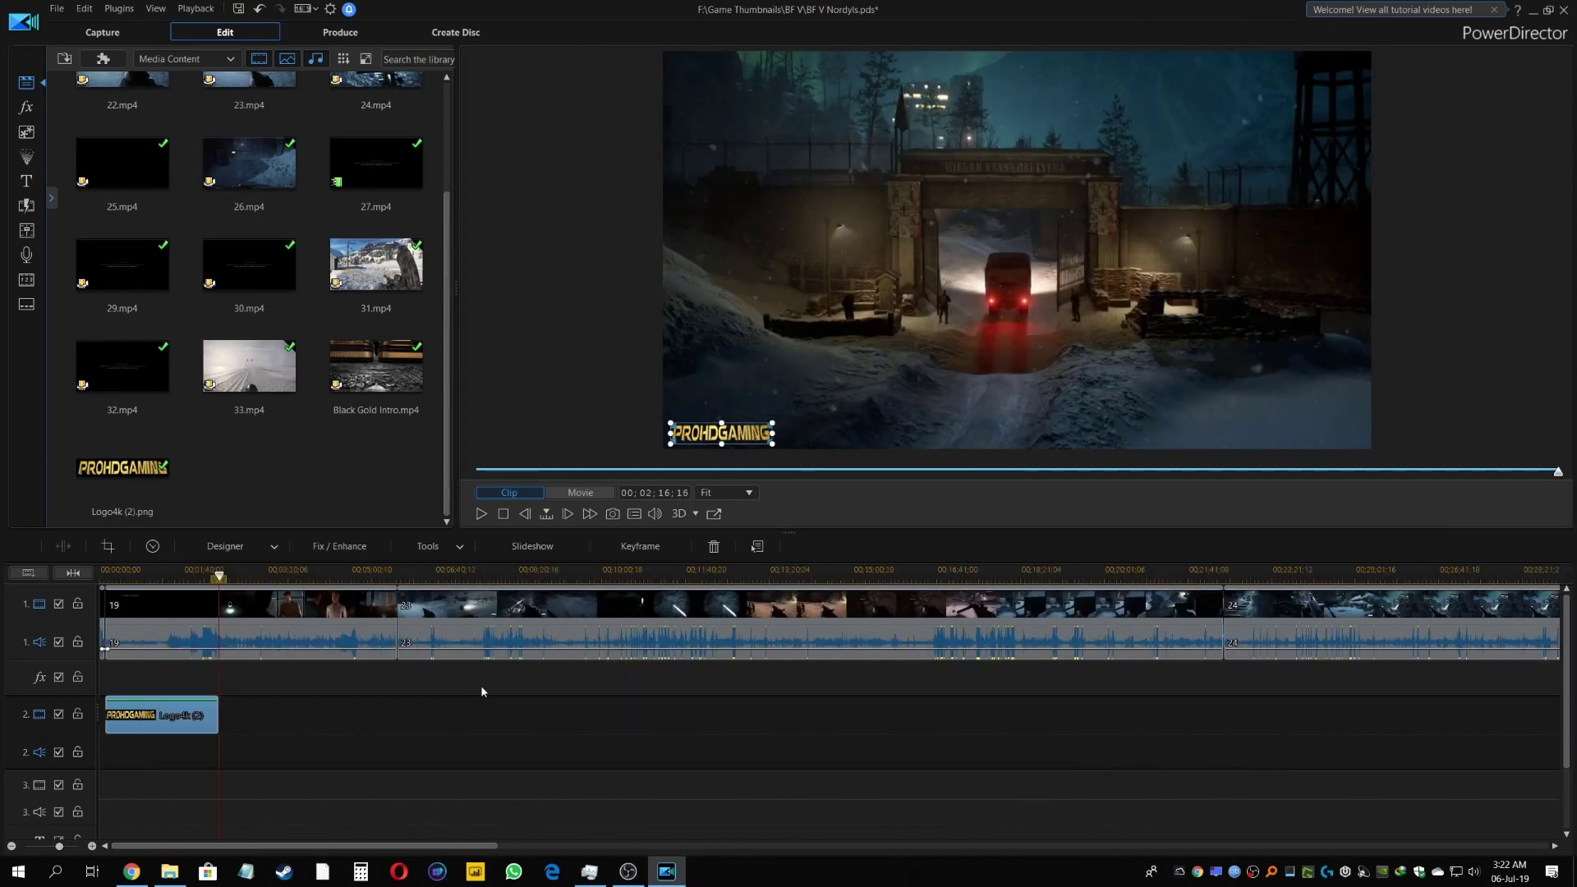
scroll(481, 688, down, 3)
drag(136, 711, 1411, 705)
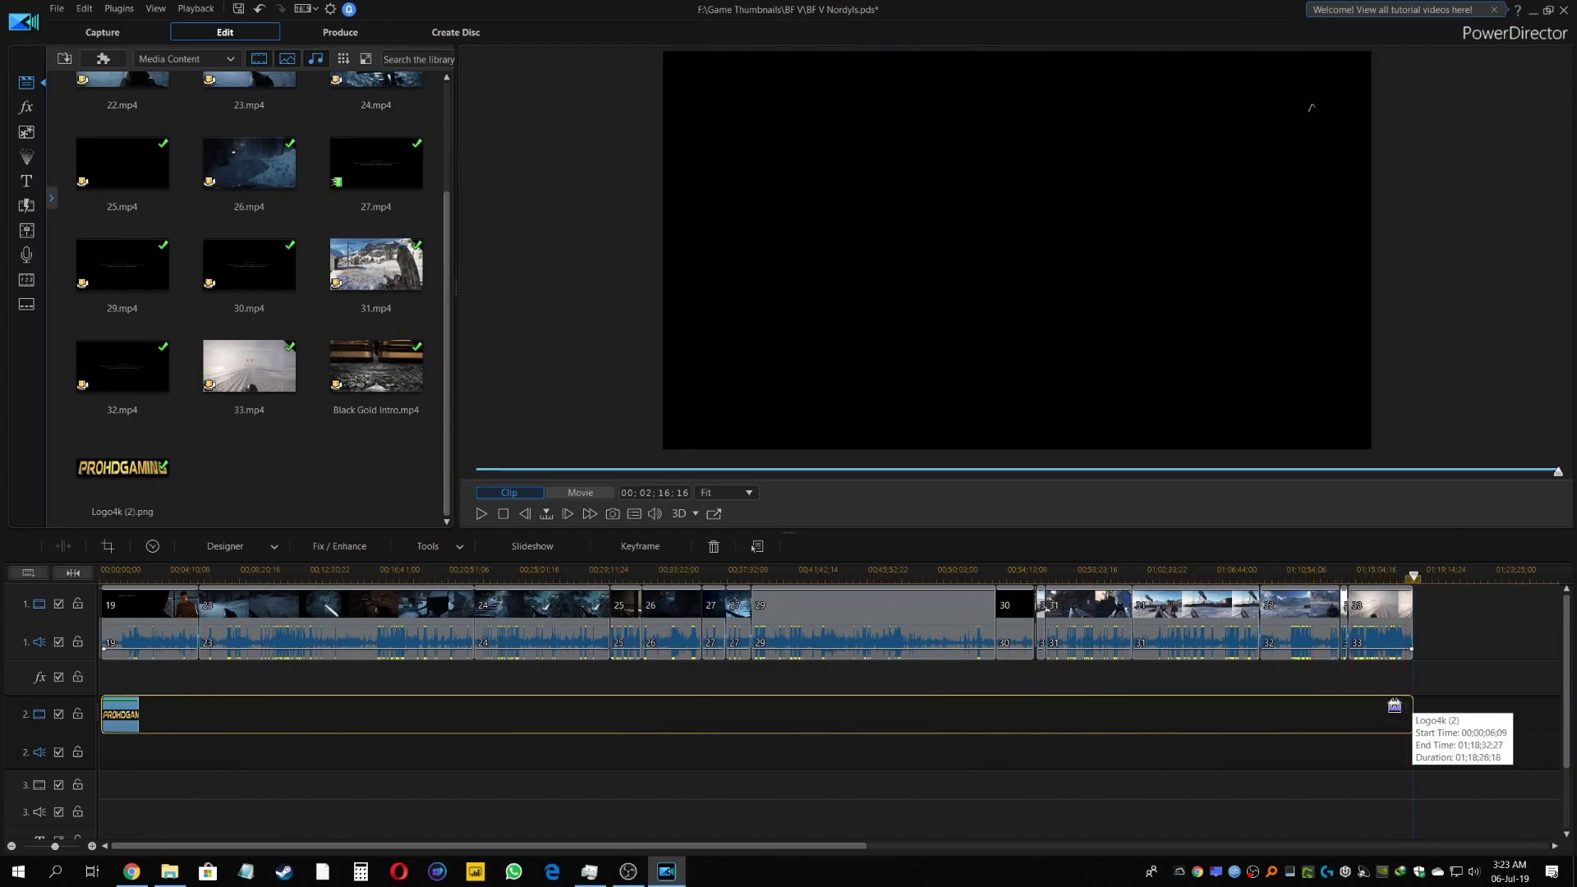
- Play part of the gameplay, then move the logo to the frame's top-right corner
click(621, 573)
key(space)
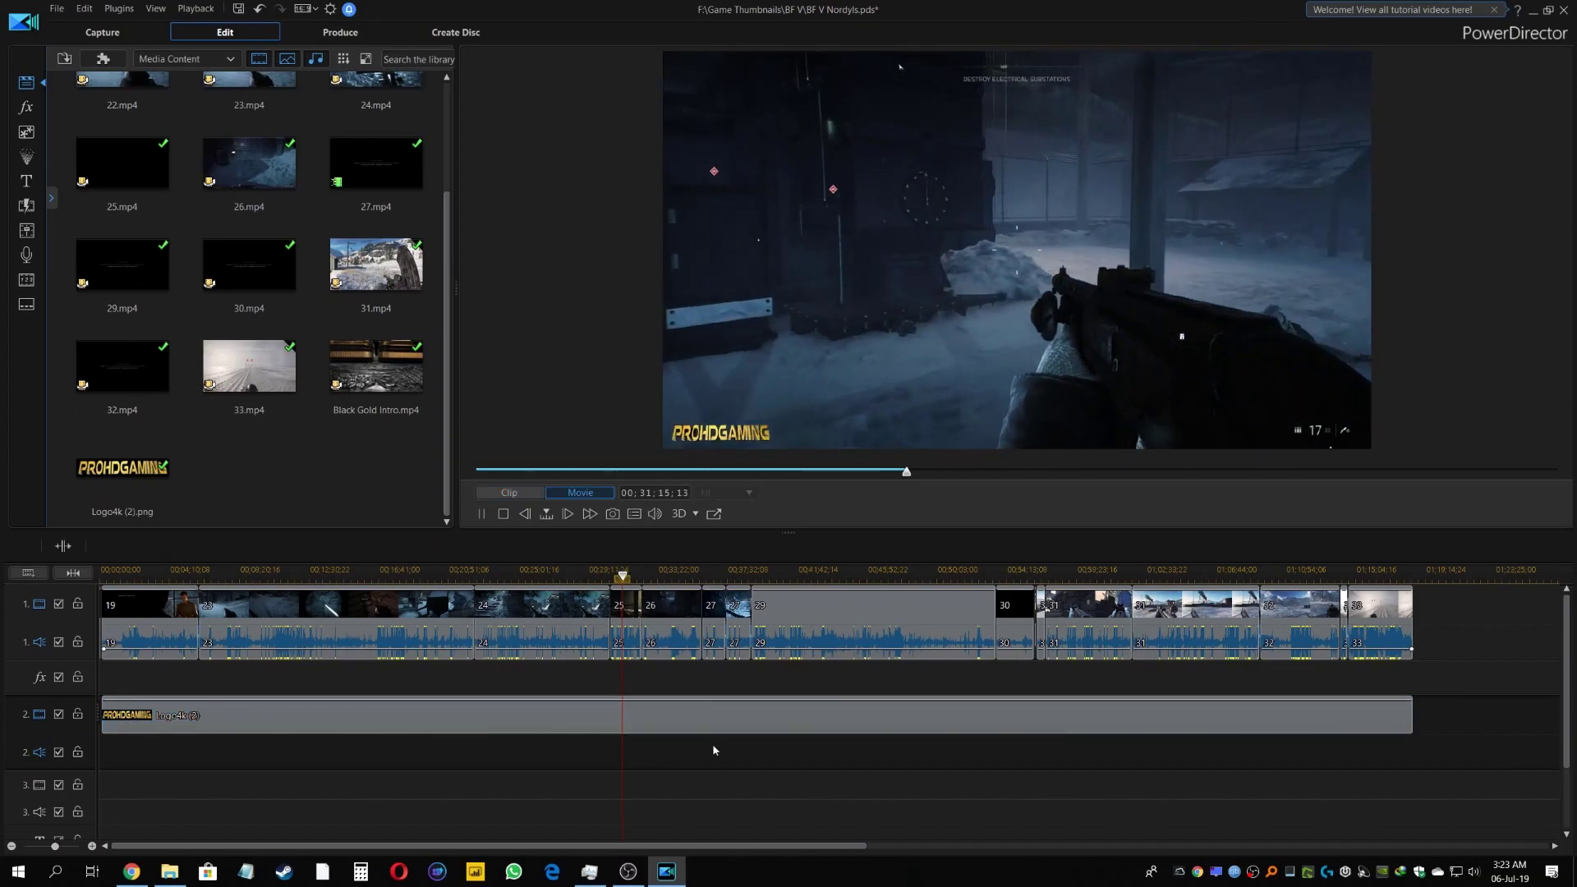
click(552, 712)
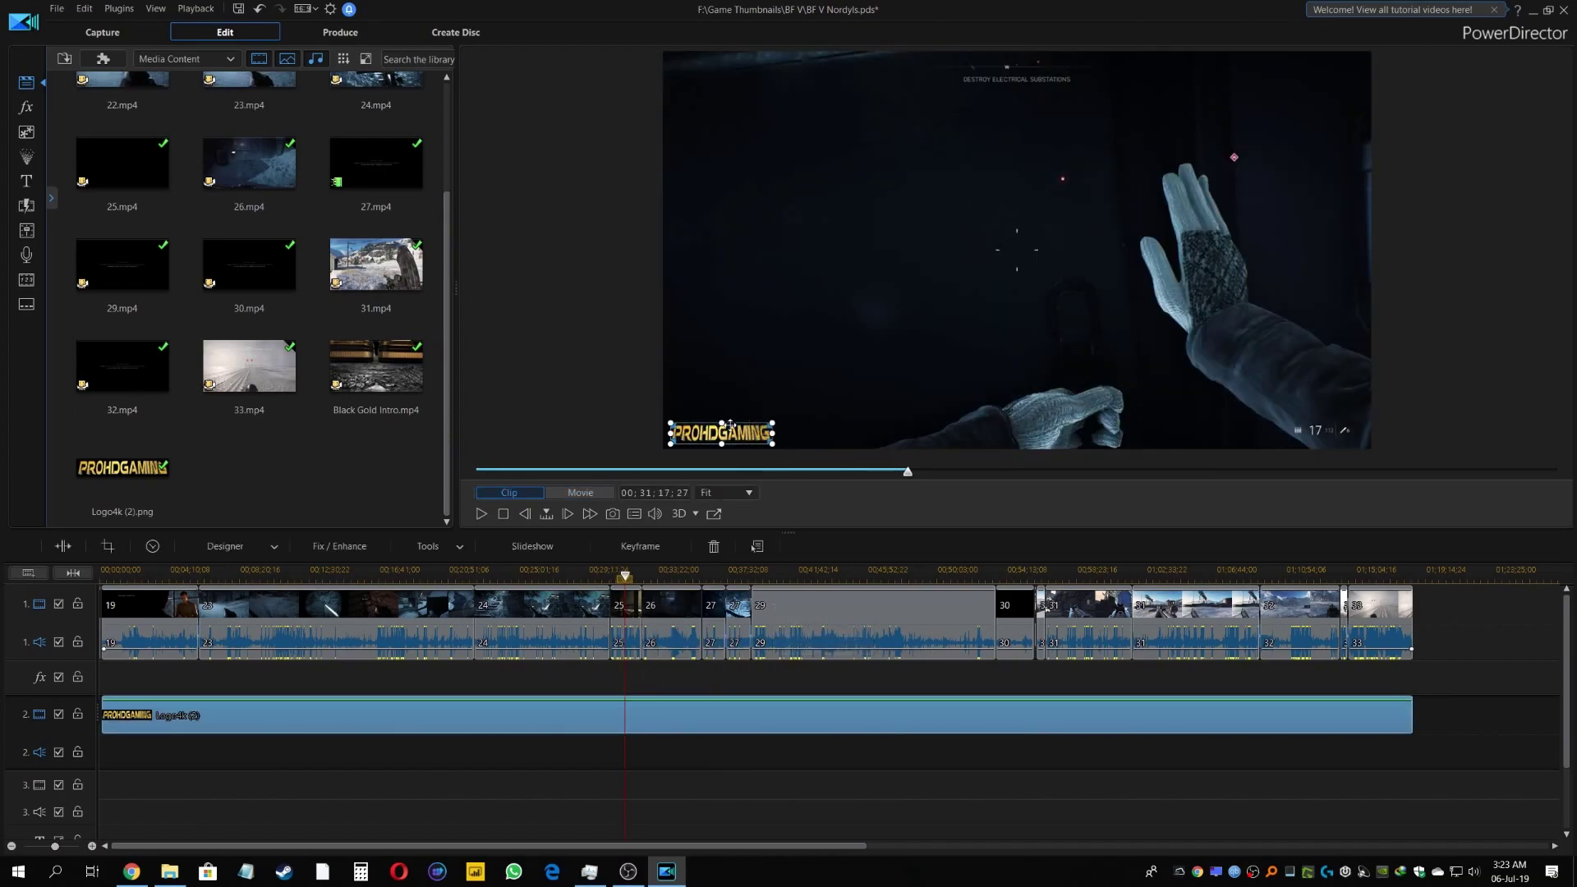
drag(722, 433, 1311, 72)
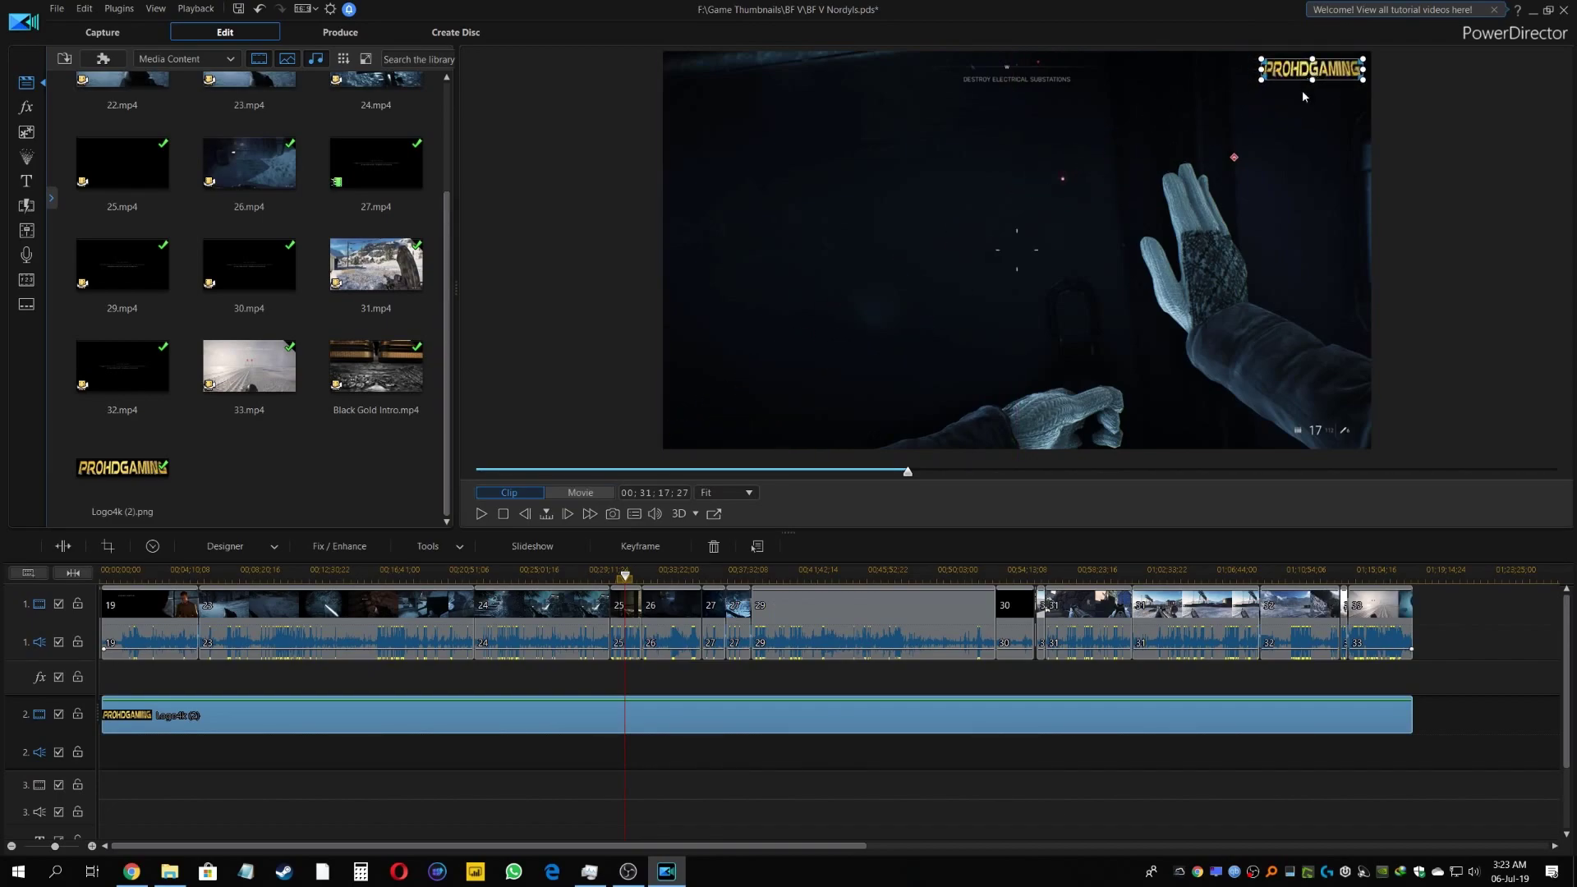
key(alt+Tab)
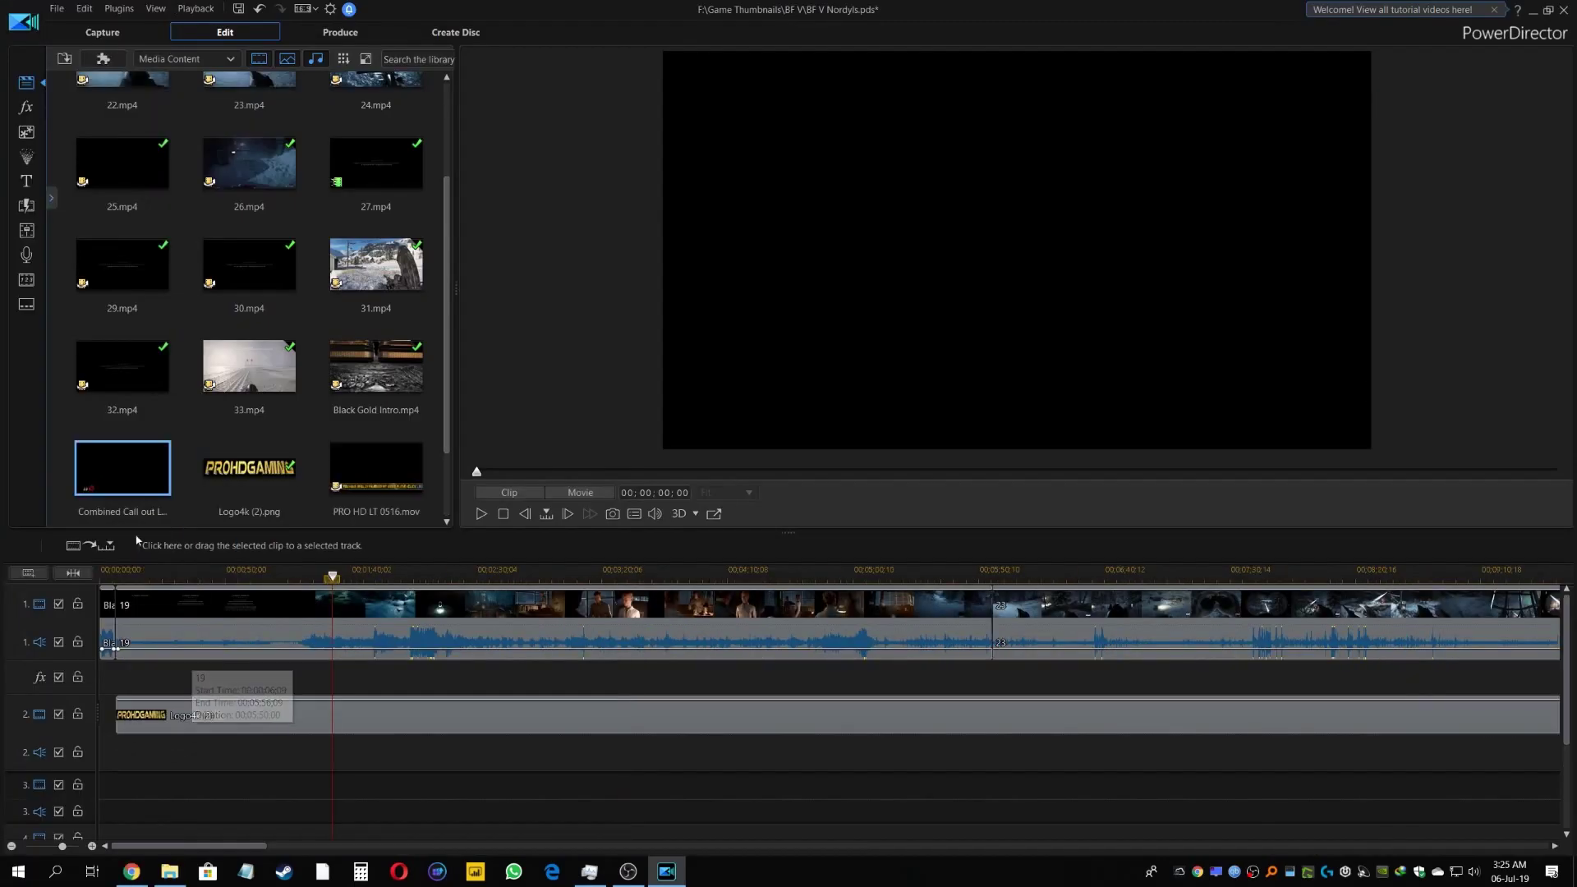
- Add the Combined Call out clip to track 3 and move it later into the gameplay
drag(125, 480, 175, 794)
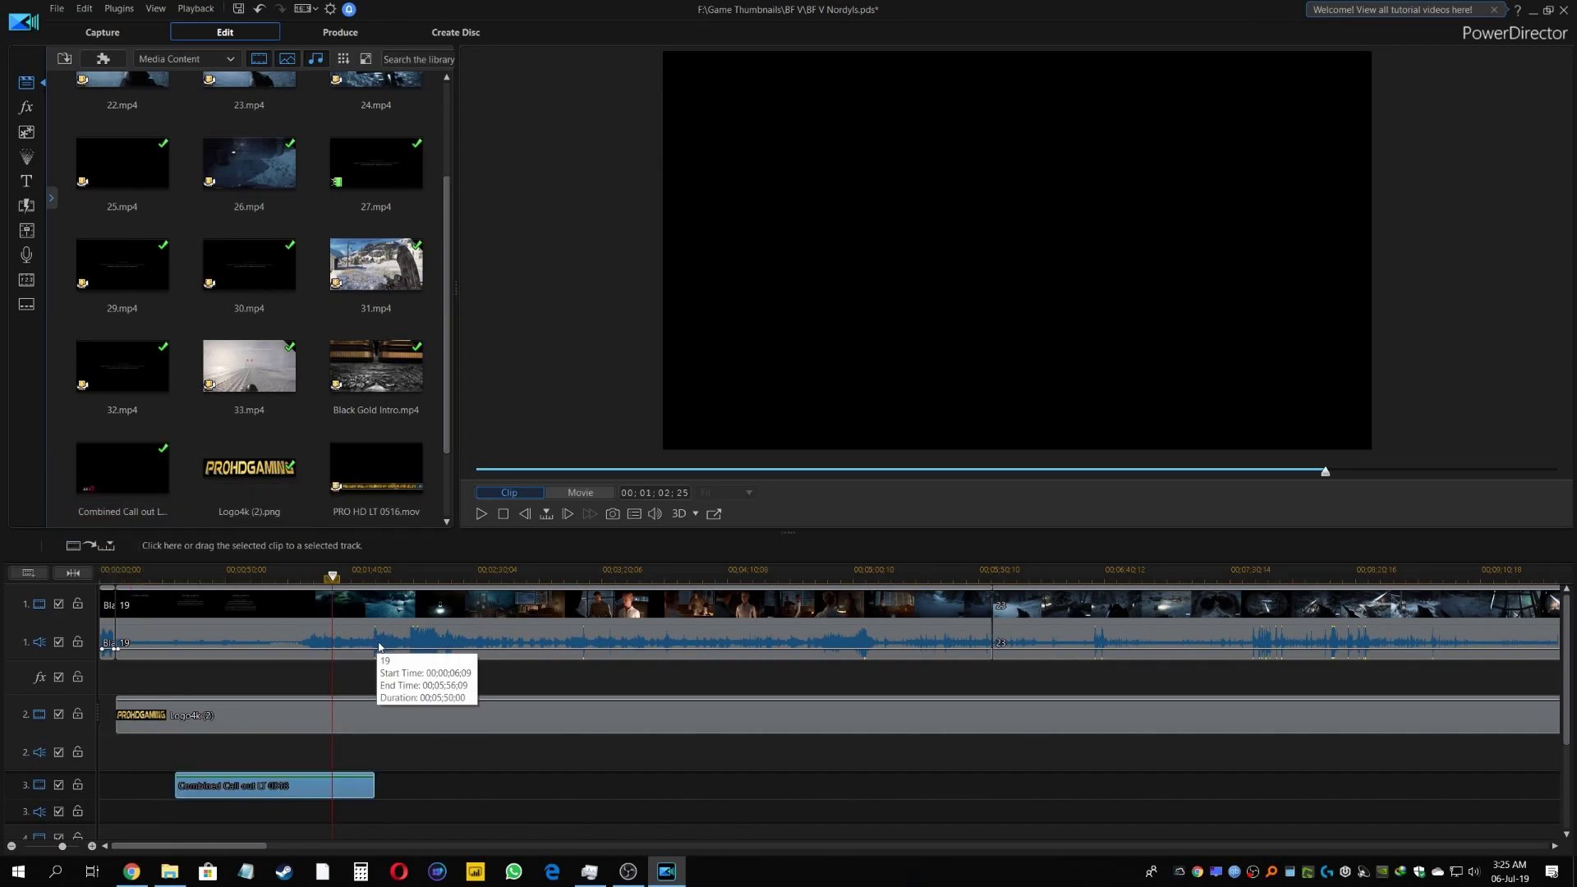
key(space)
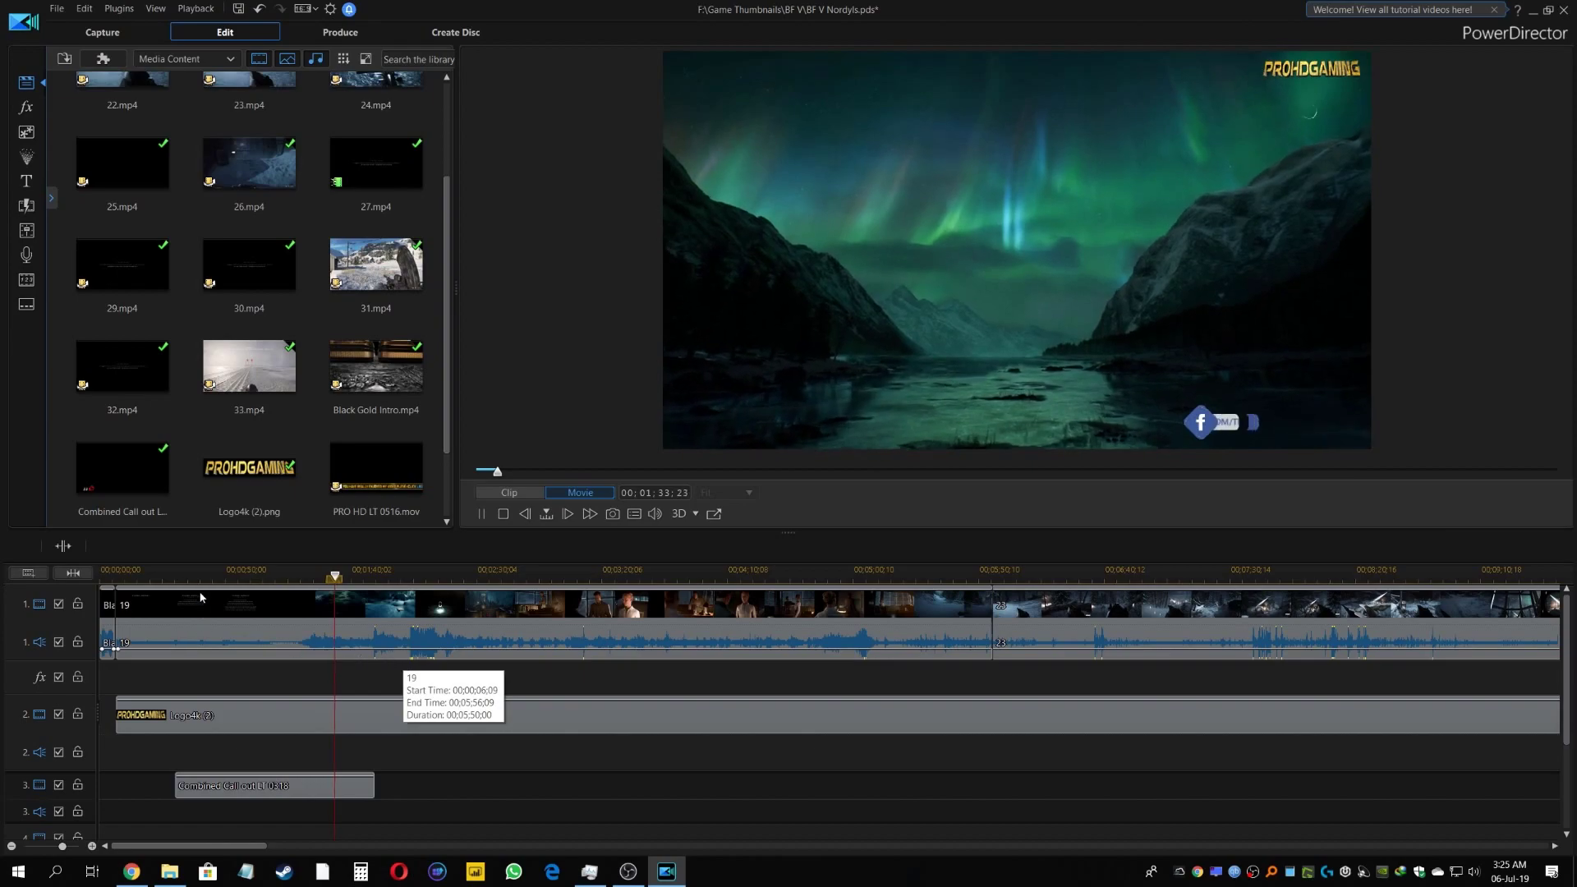
click(189, 575)
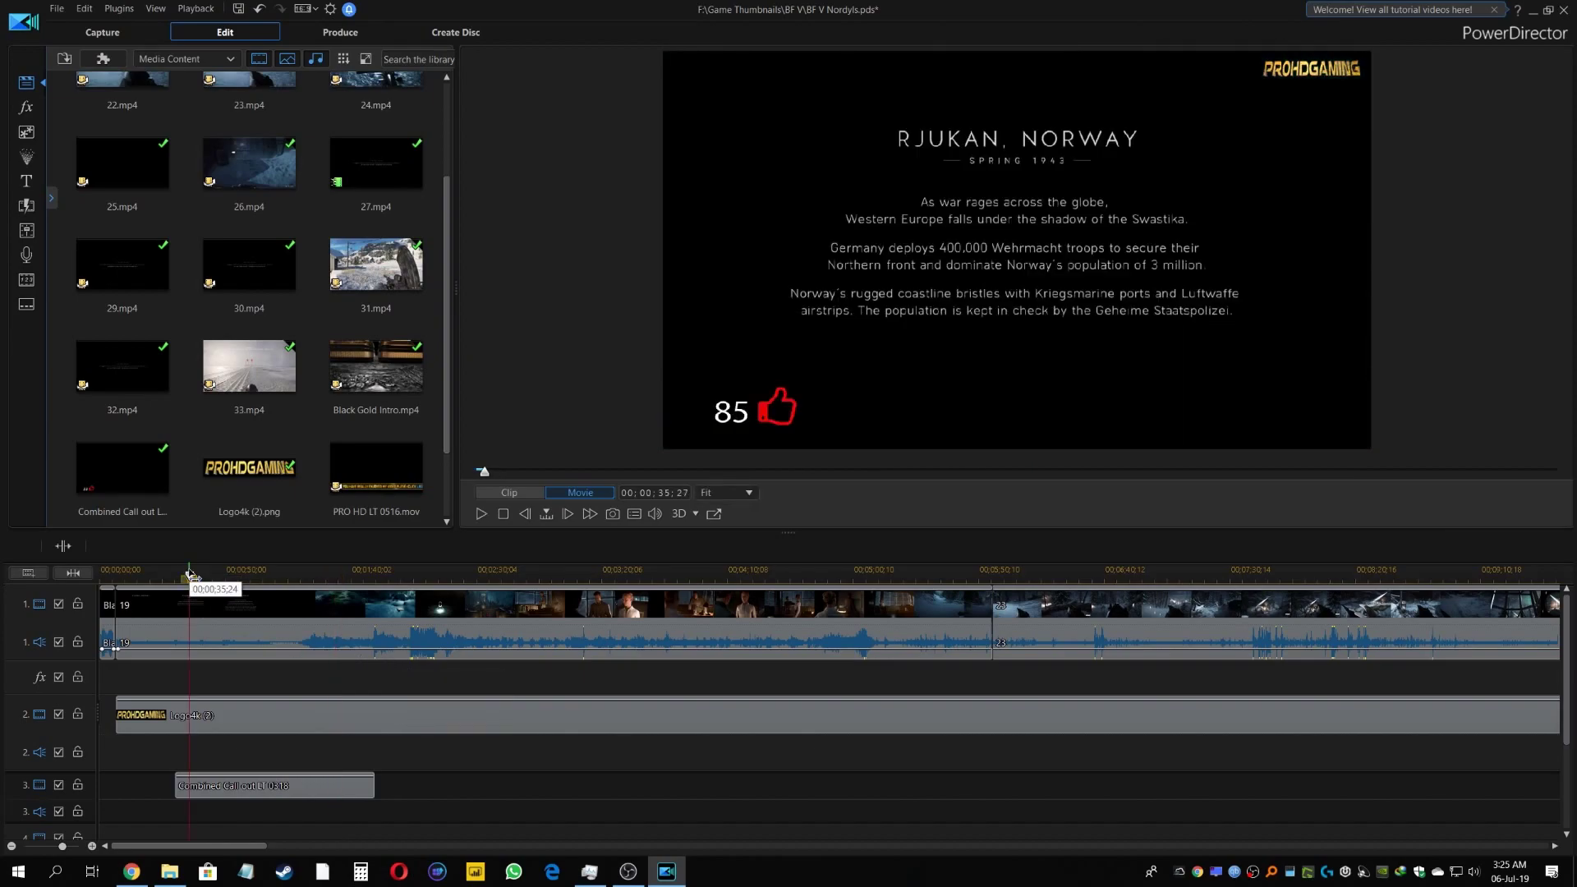
key(space)
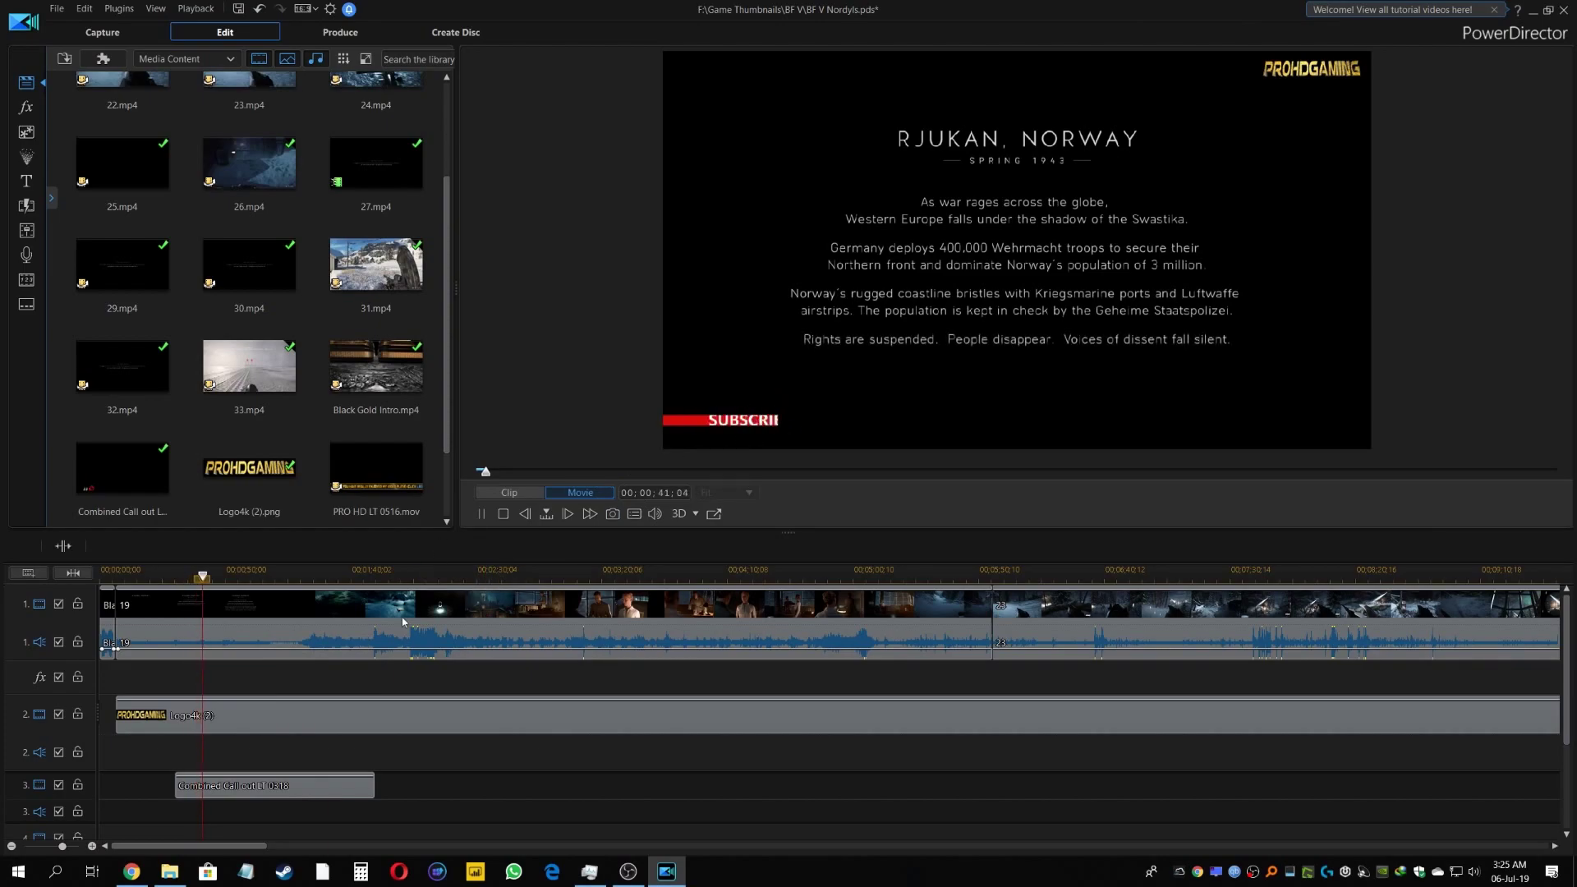
drag(323, 785, 564, 796)
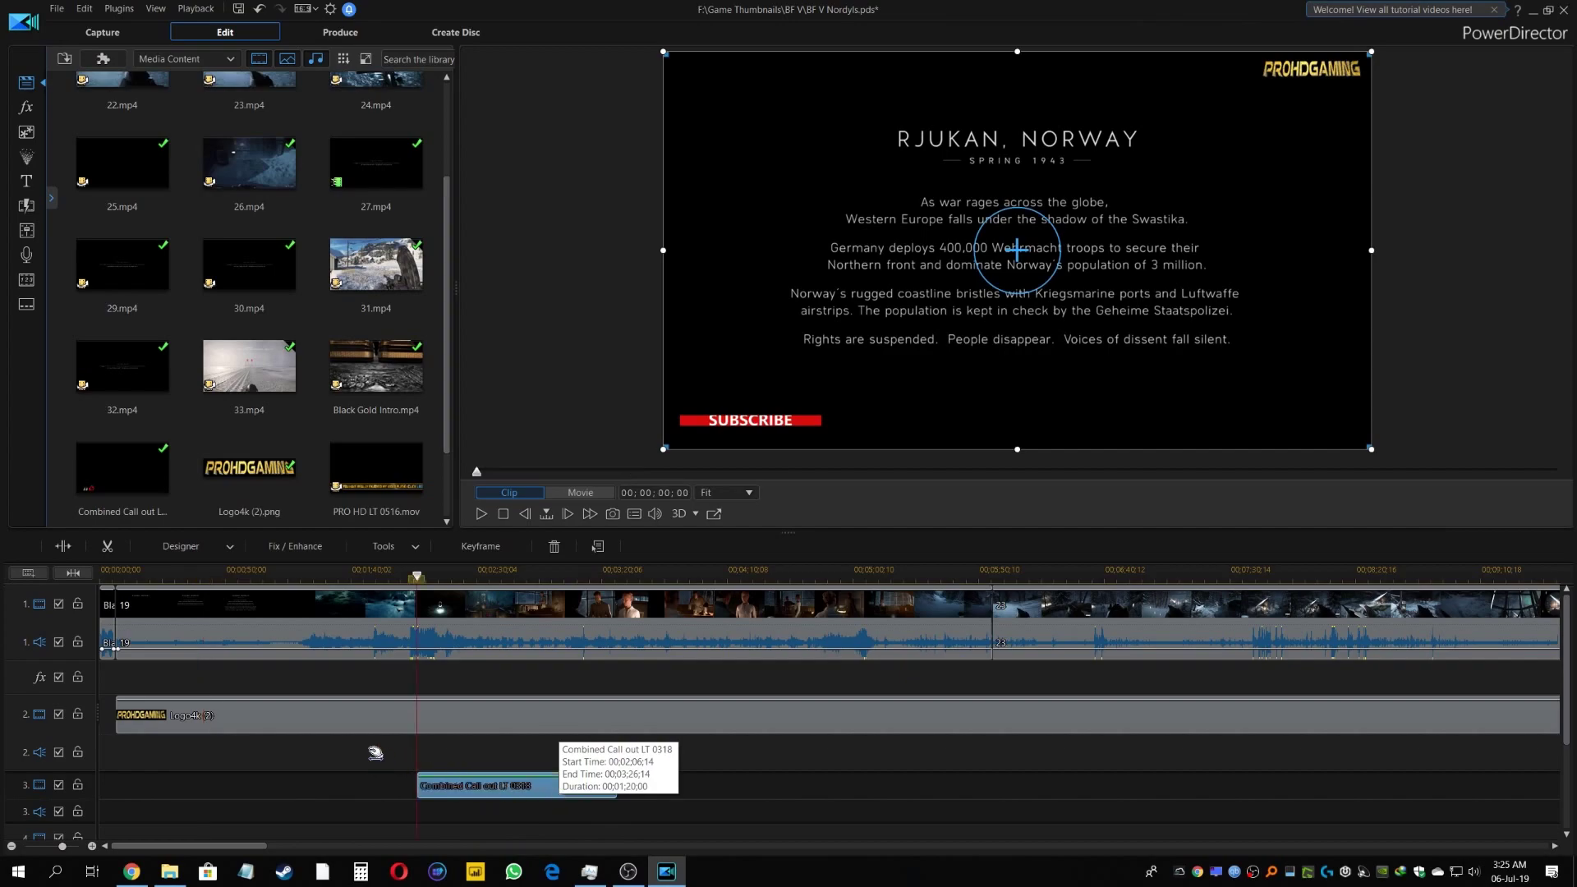
scroll(328, 731, down, 3)
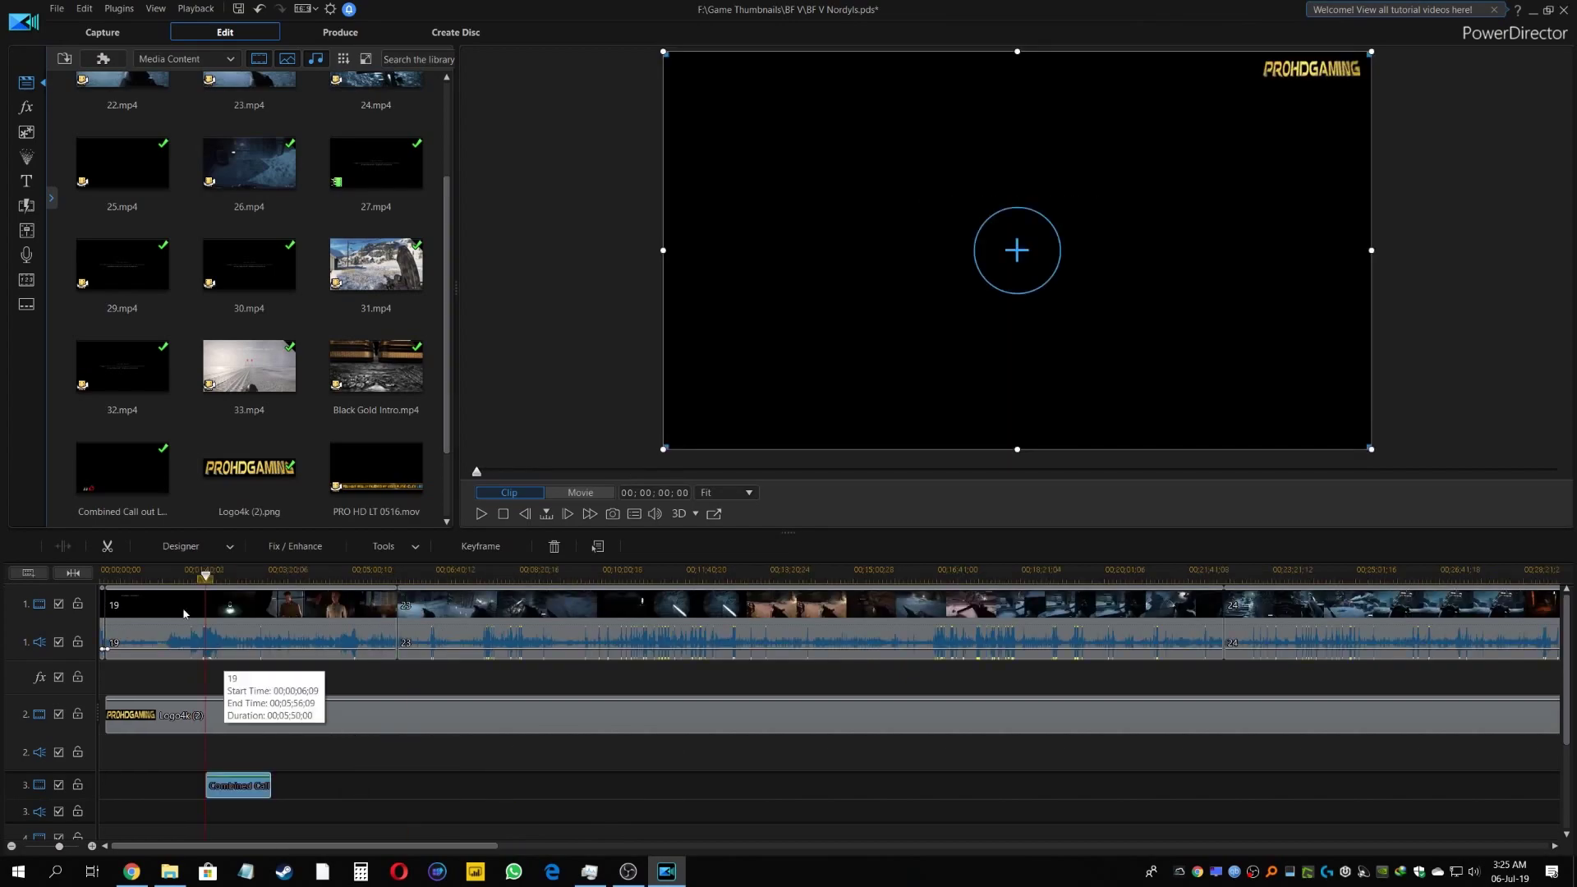
drag(249, 785, 771, 772)
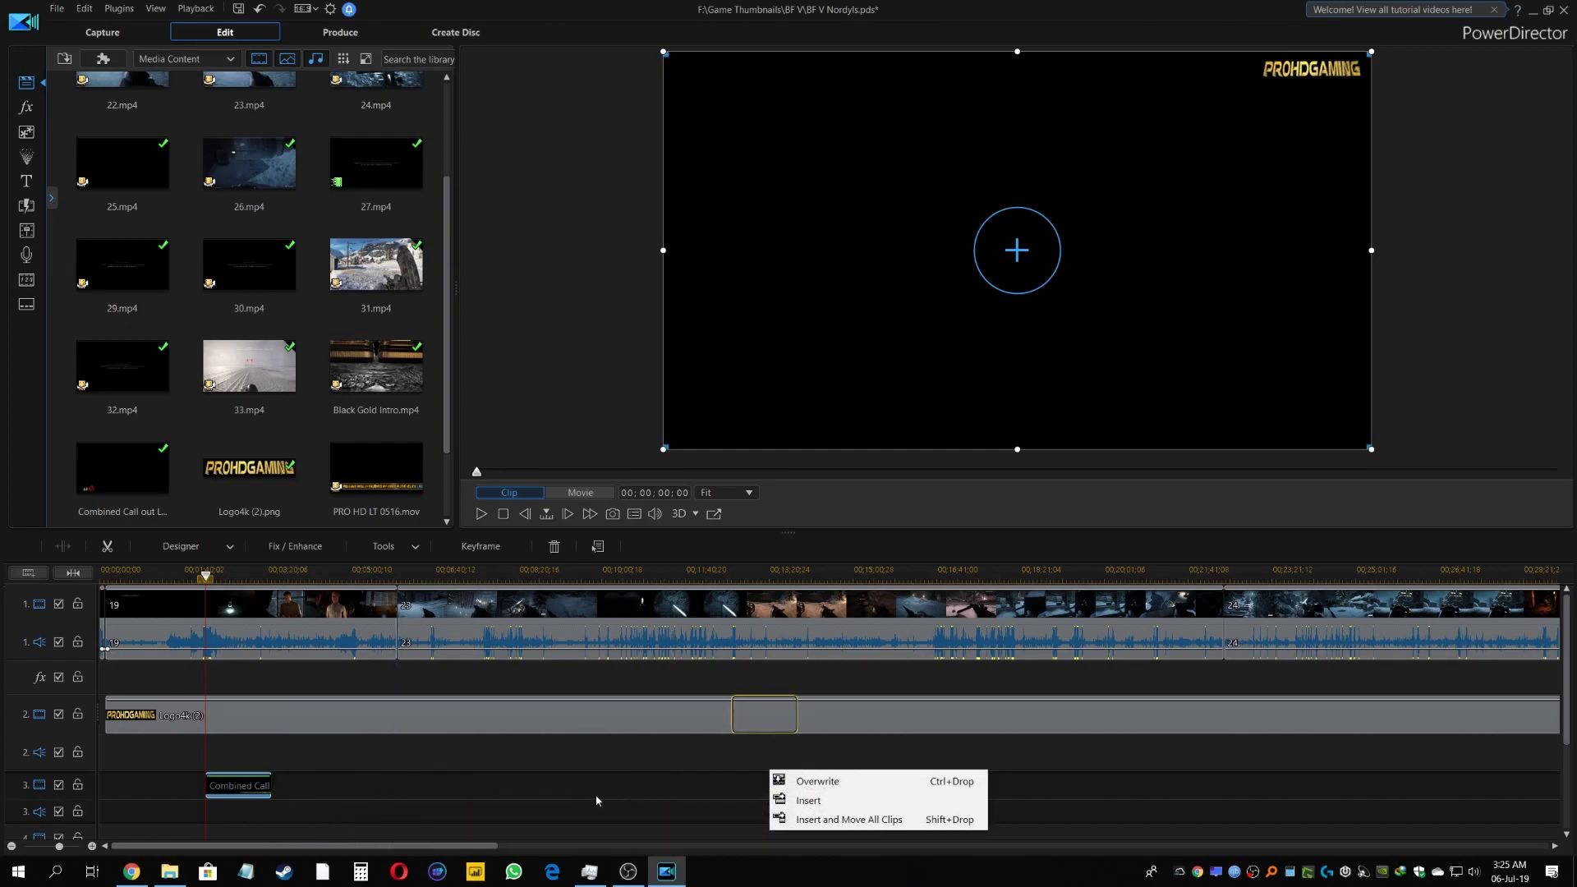
click(409, 806)
drag(255, 788, 762, 802)
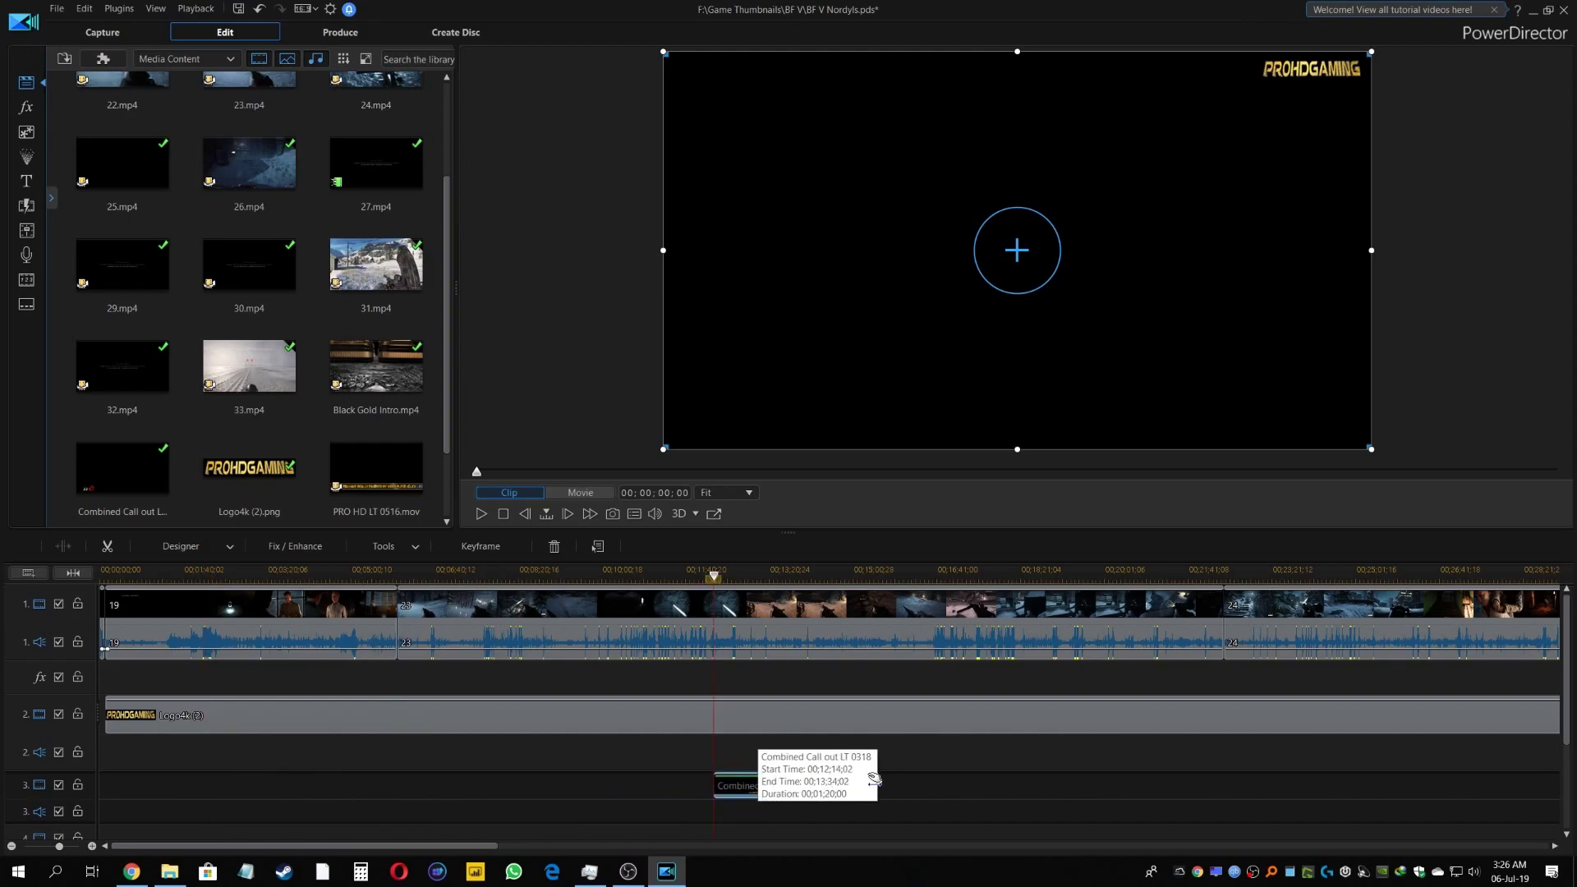
scroll(753, 772, down, 3)
- Paste second and third callout copies on track 3 at later playhead positions
click(696, 572)
key(ctrl+v)
click(1051, 715)
click(1064, 573)
click(1076, 766)
key(ctrl+v)
- Paste a fourth callout near the video's end, shift it slightly later, and review playback
click(1369, 569)
click(1396, 784)
key(ctrl+v)
drag(1400, 791, 1454, 794)
key(space)
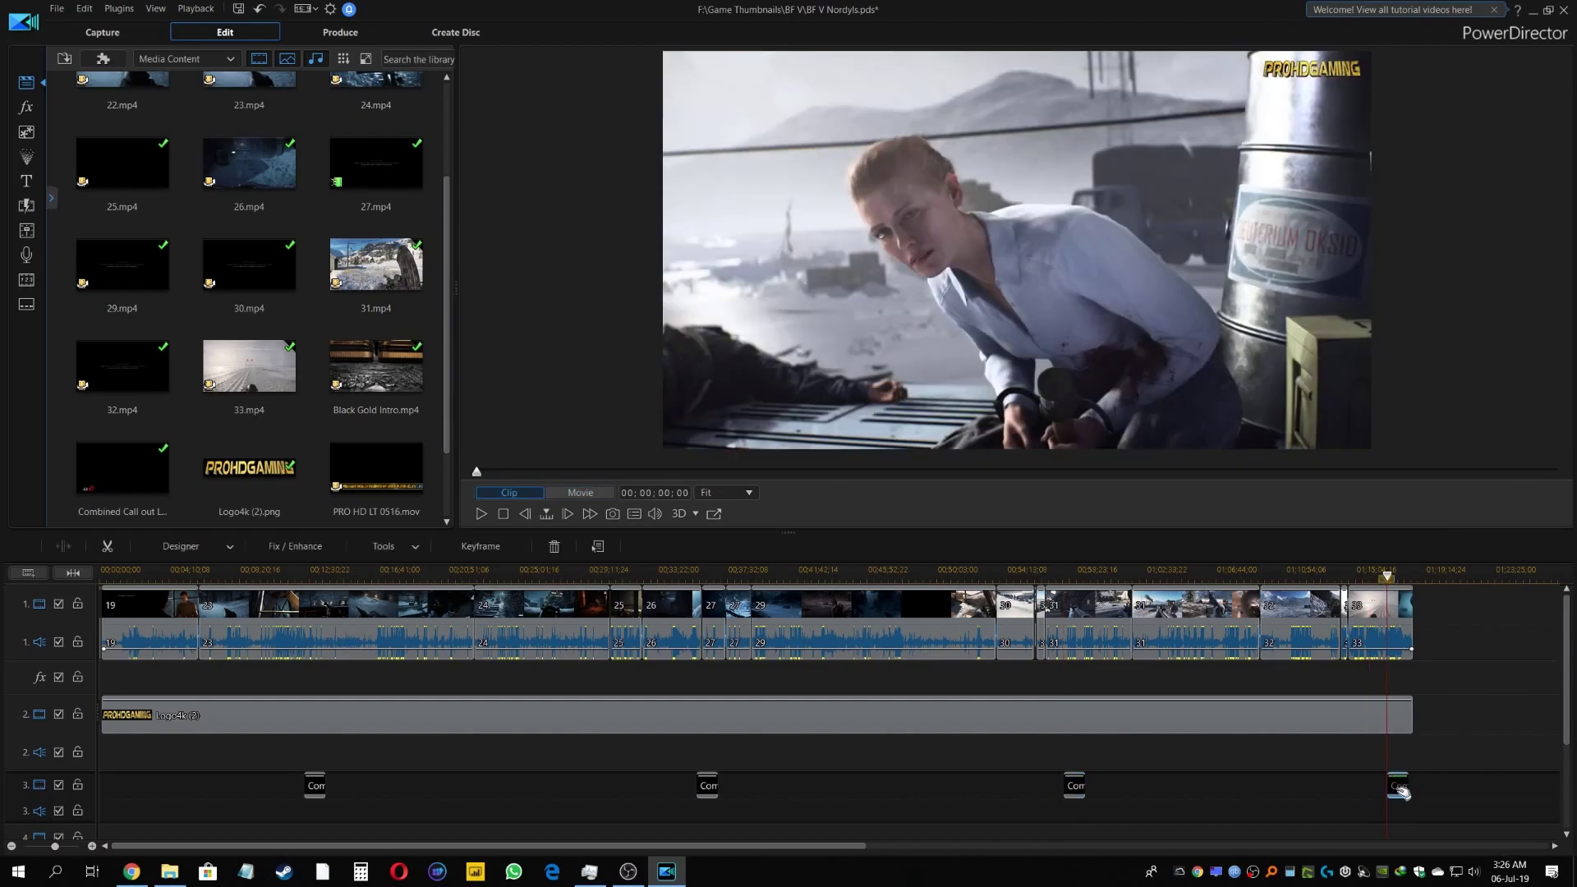
drag(1290, 575, 55, 644)
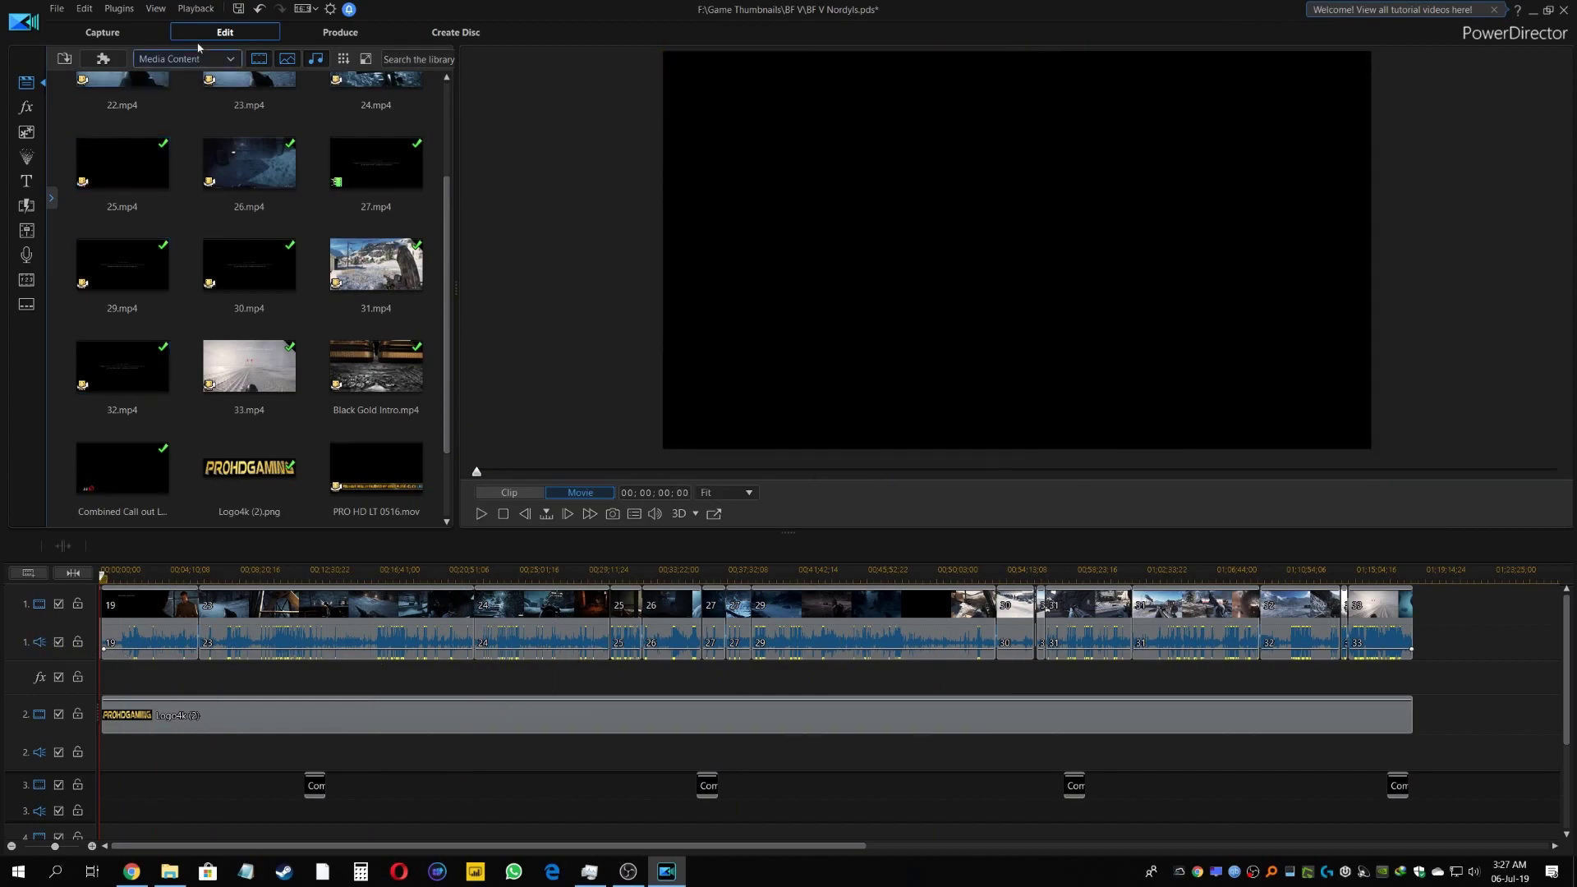
- Save the BF V Nordlys project and switch to the Produce page
click(238, 10)
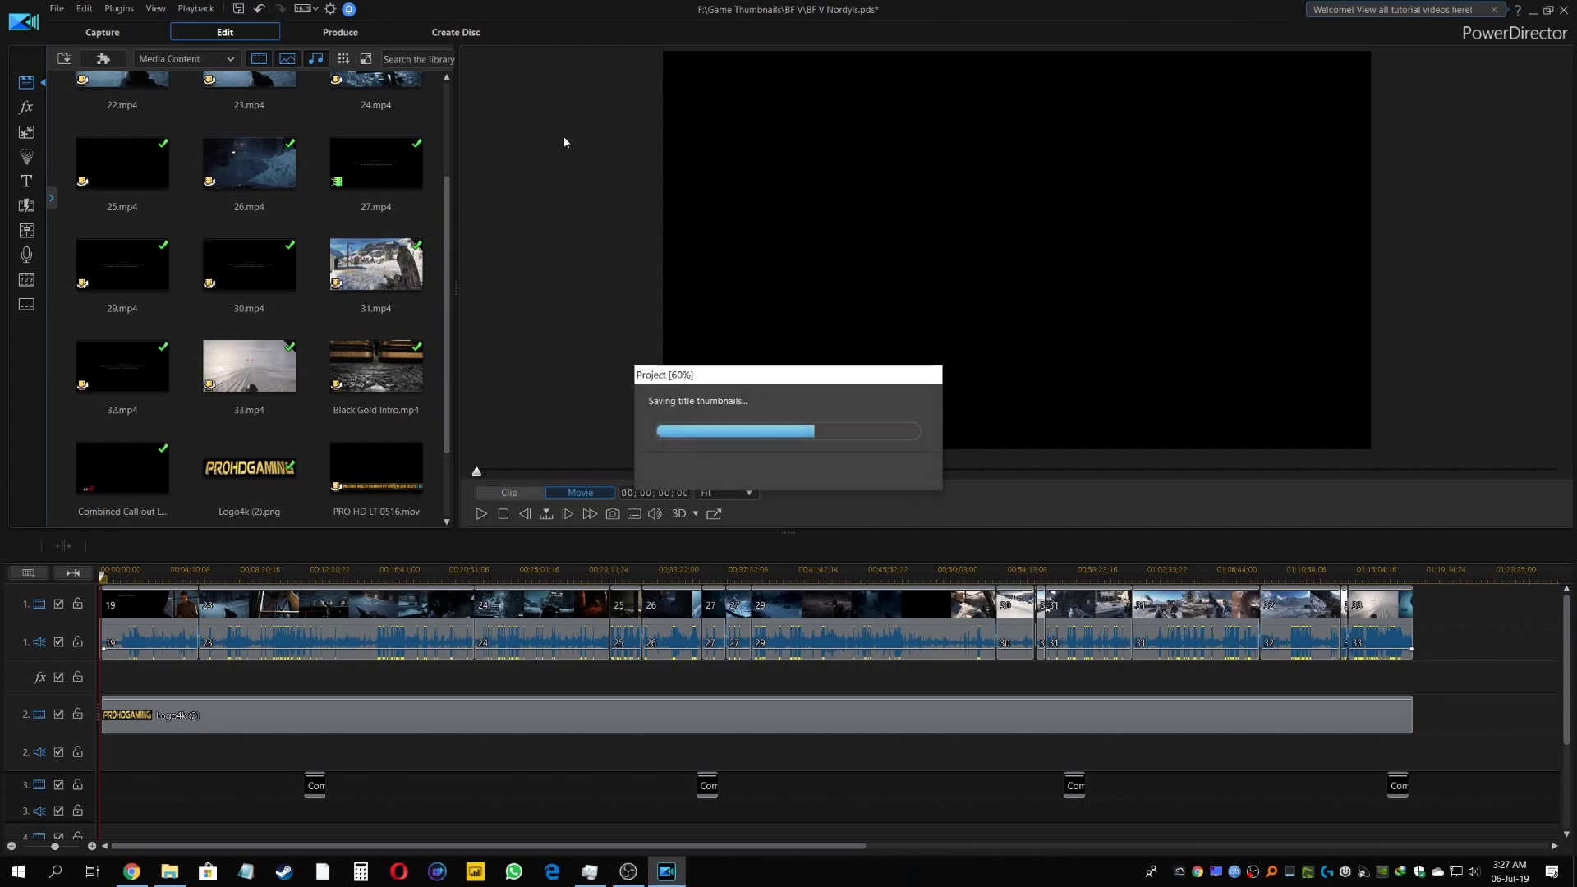
click(326, 41)
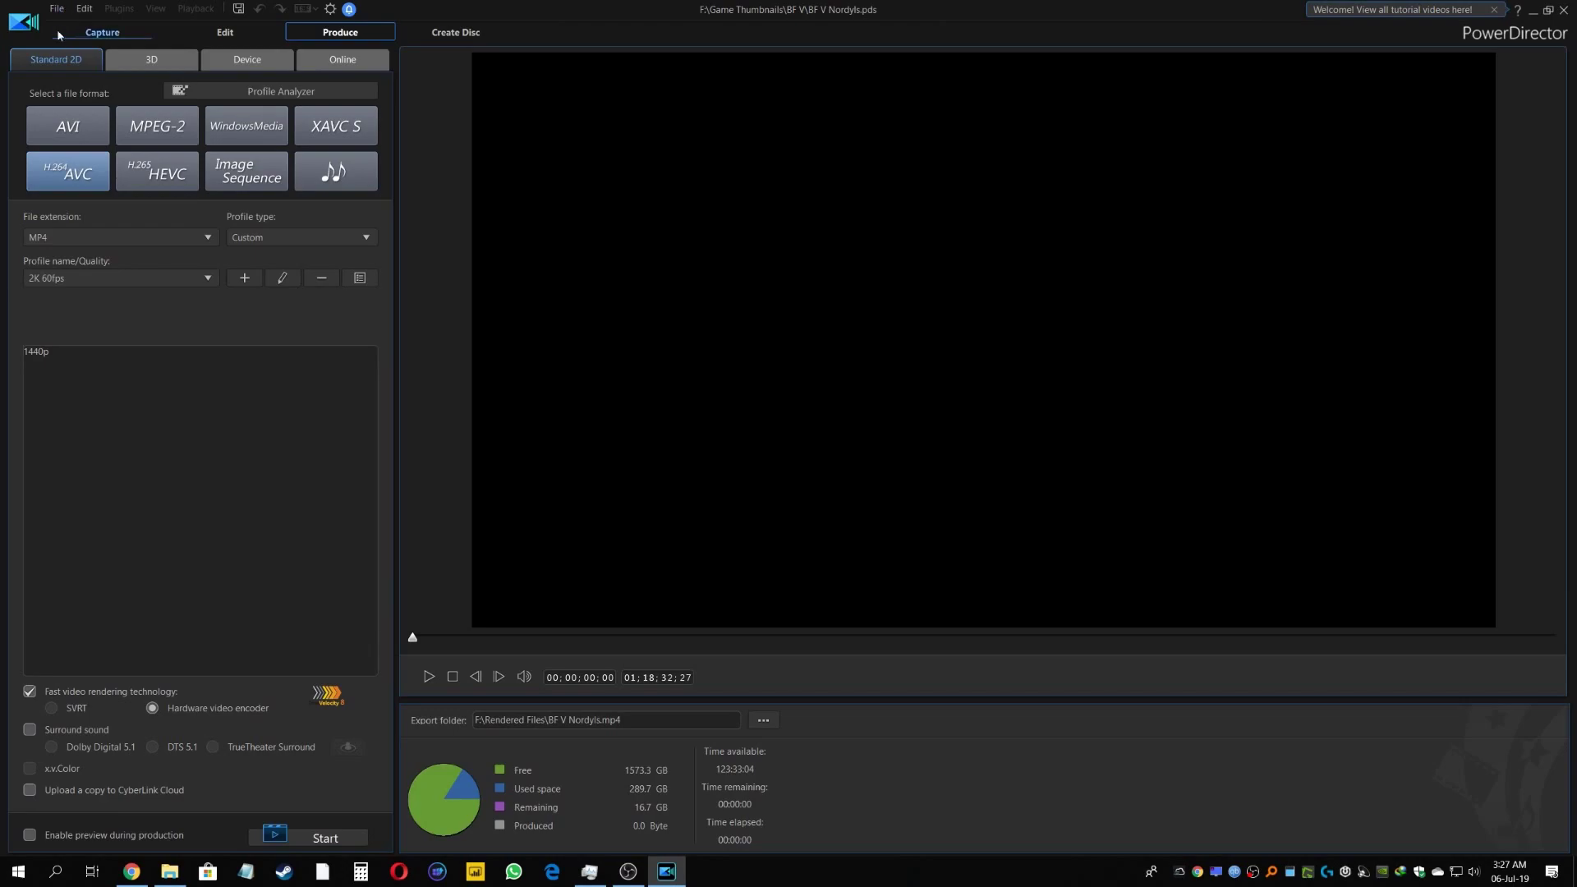
- Choose the 4K 60fps profile for the H.264 AVC MP4 export and toggle production preview
click(69, 279)
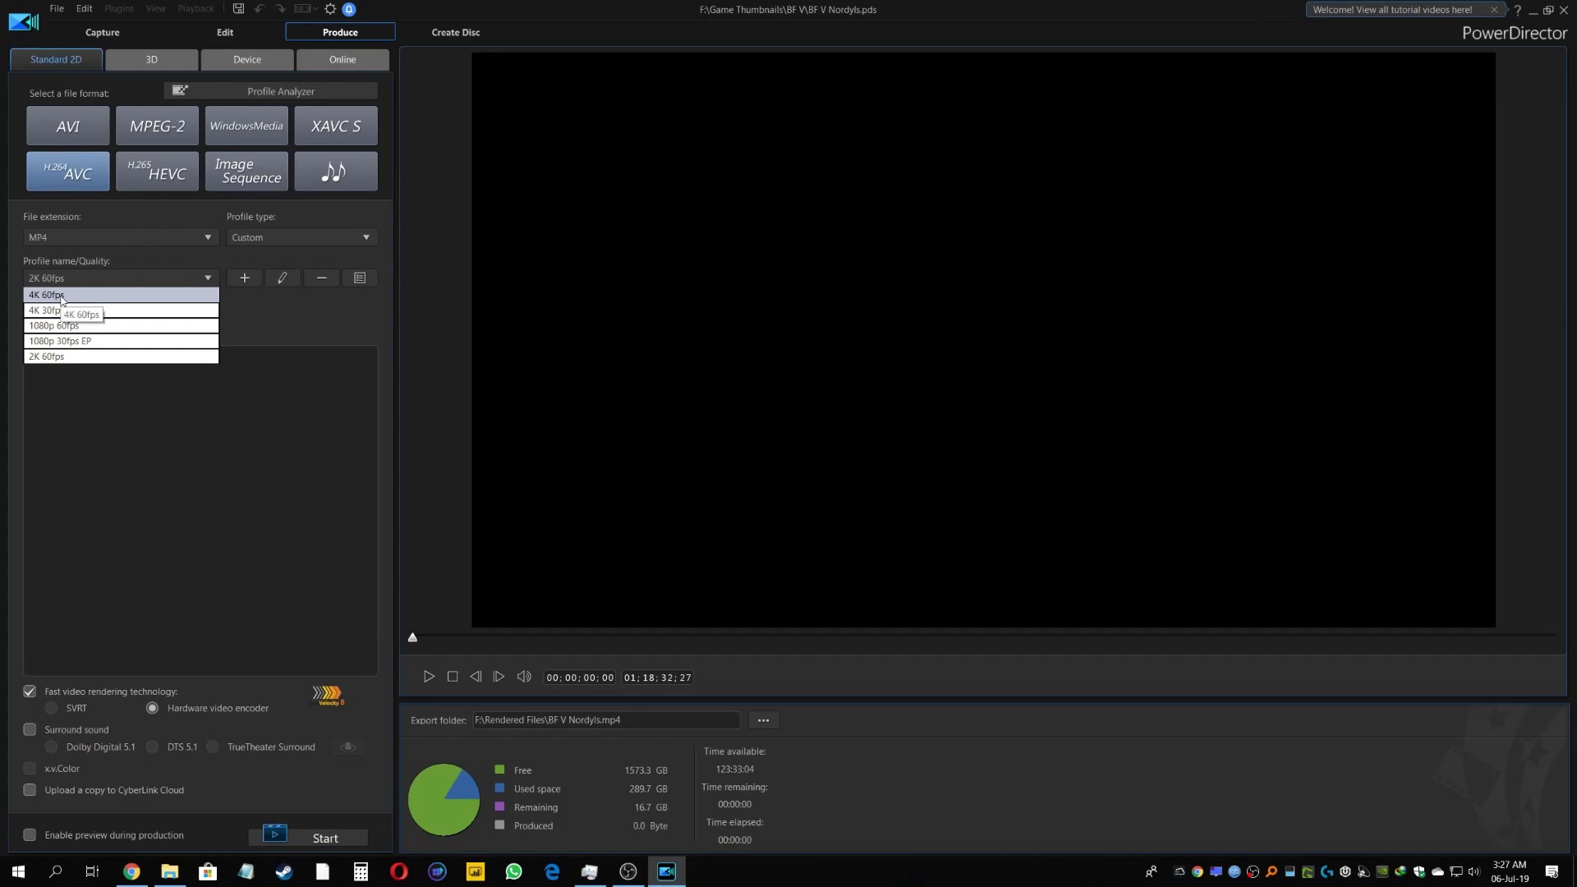
click(41, 294)
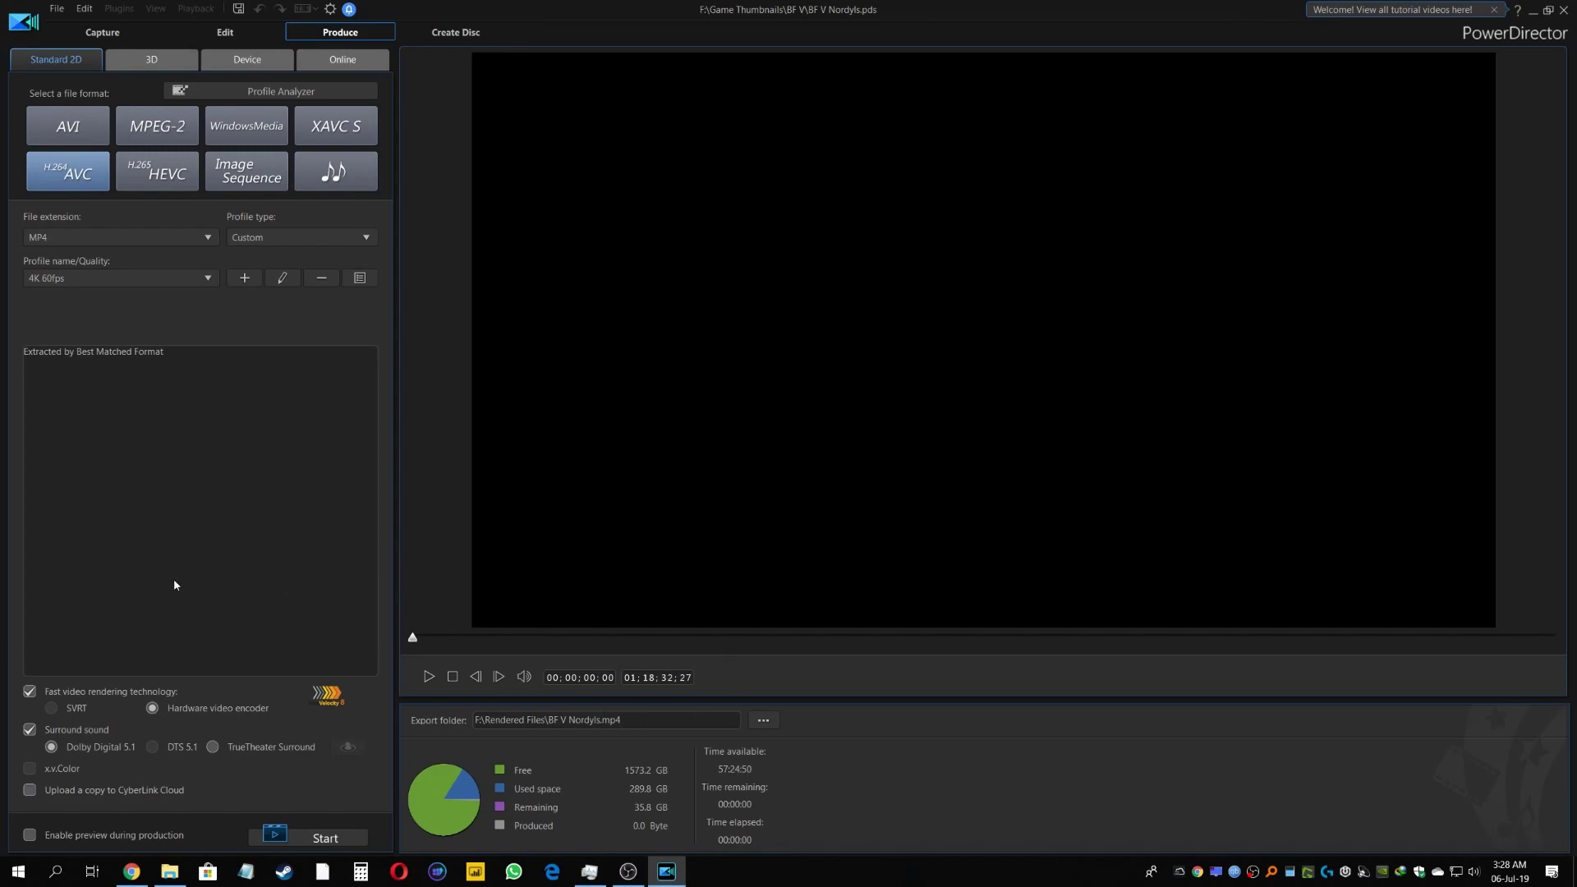
click(29, 835)
- Start rendering BF V Nordlys.mp4 and enable shutting down the computer after production
click(325, 837)
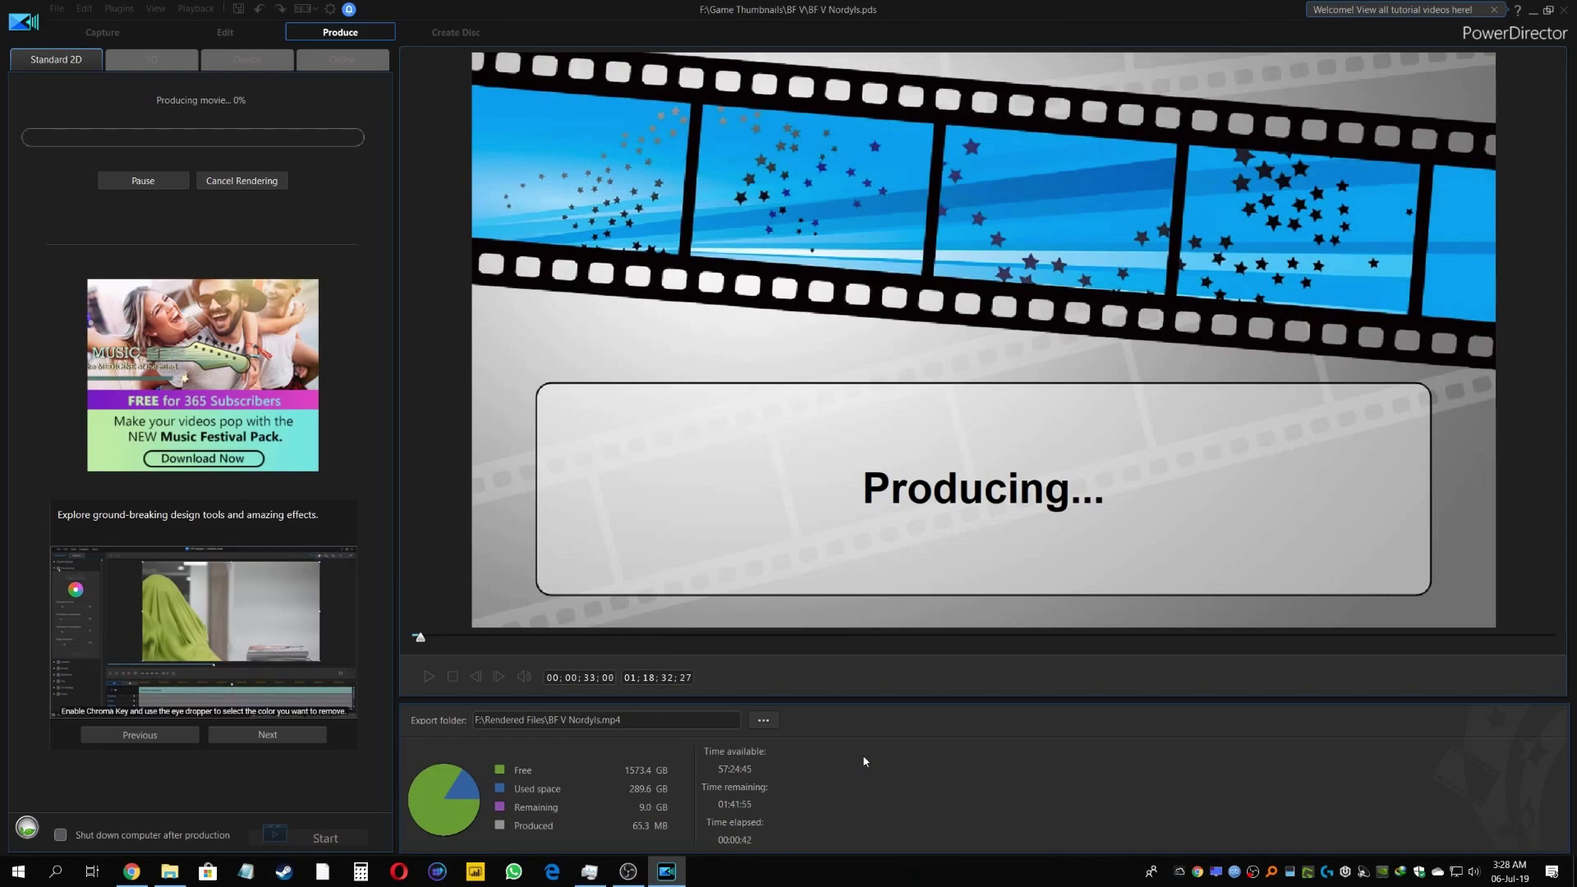
click(60, 835)
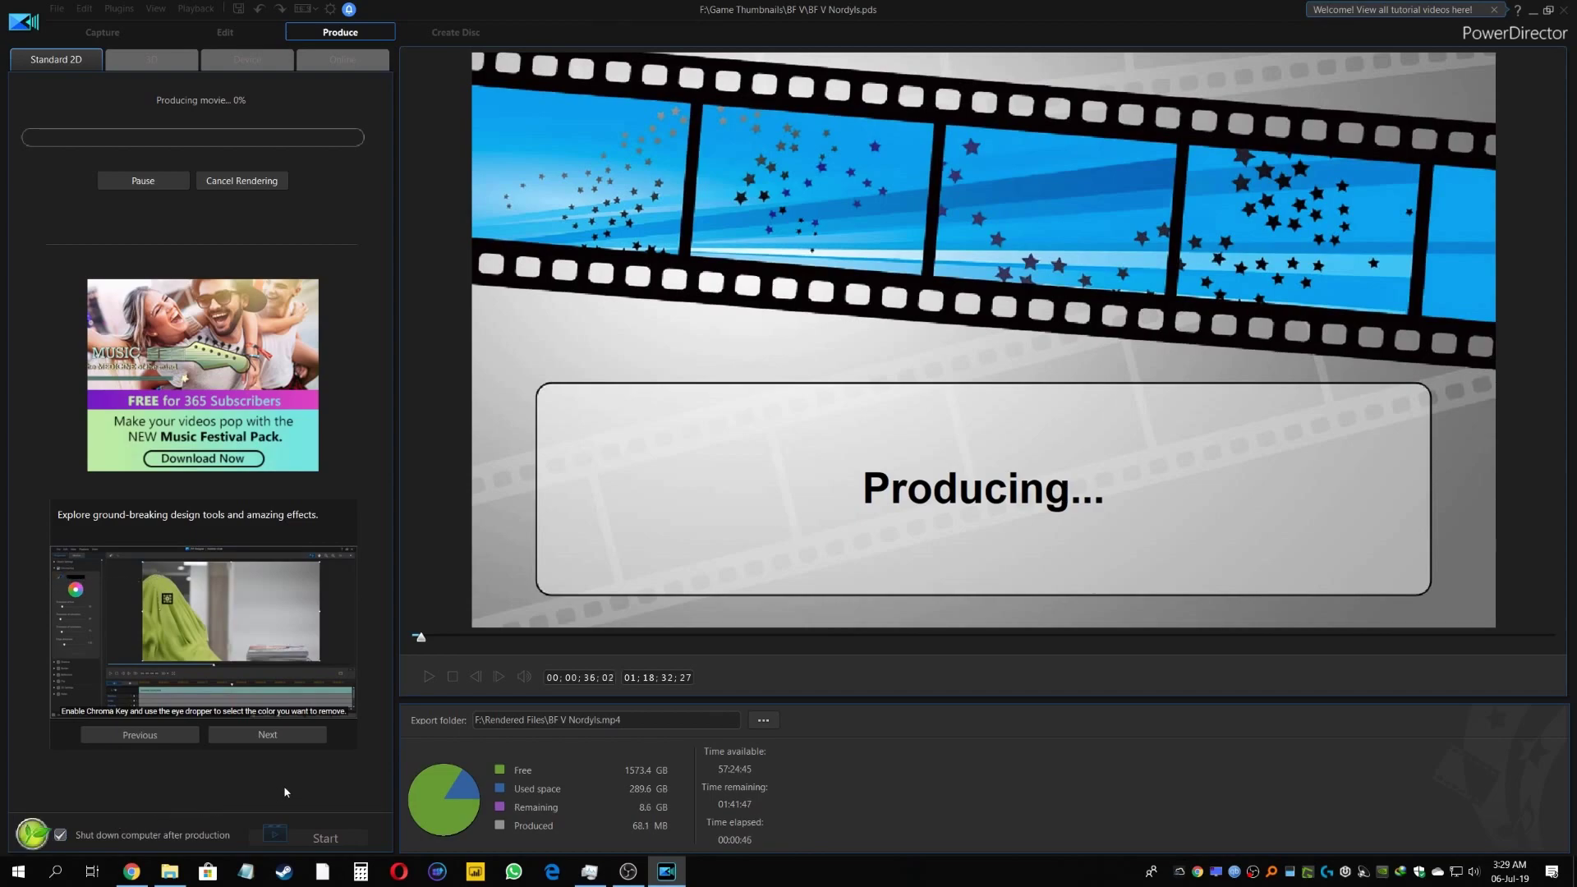